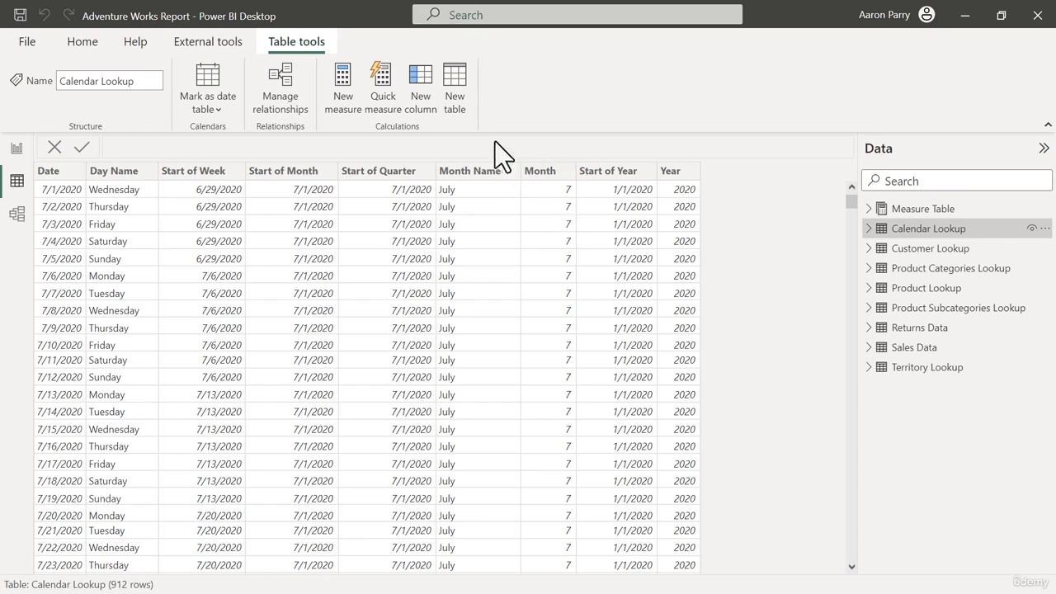
- Add a calculated column named "Month Number (DAX)" to the Calendar Lookup table and begin its definition on a new line
click(421, 85)
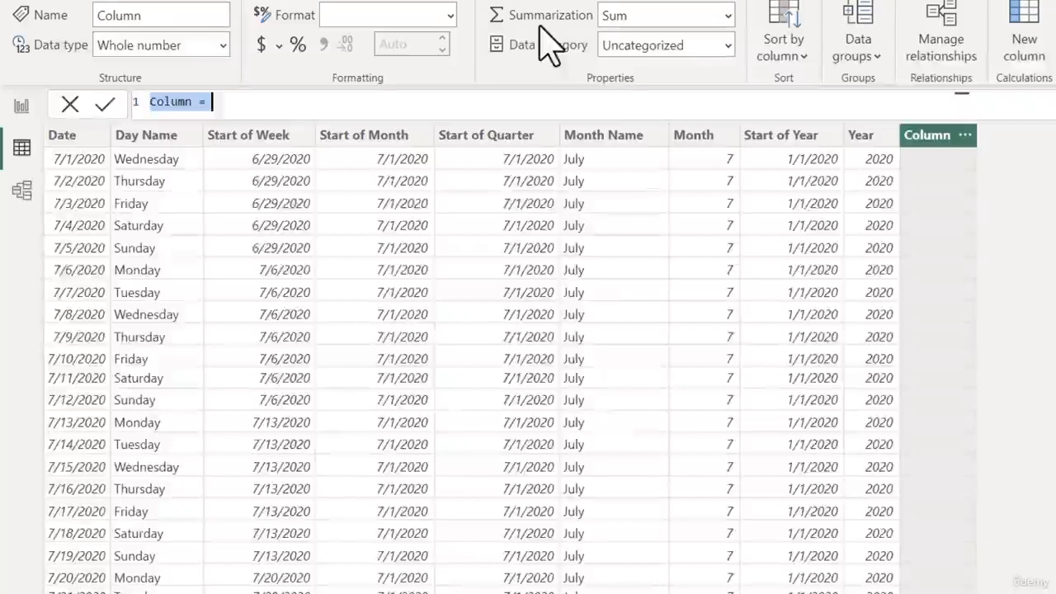
text(Month Number ()
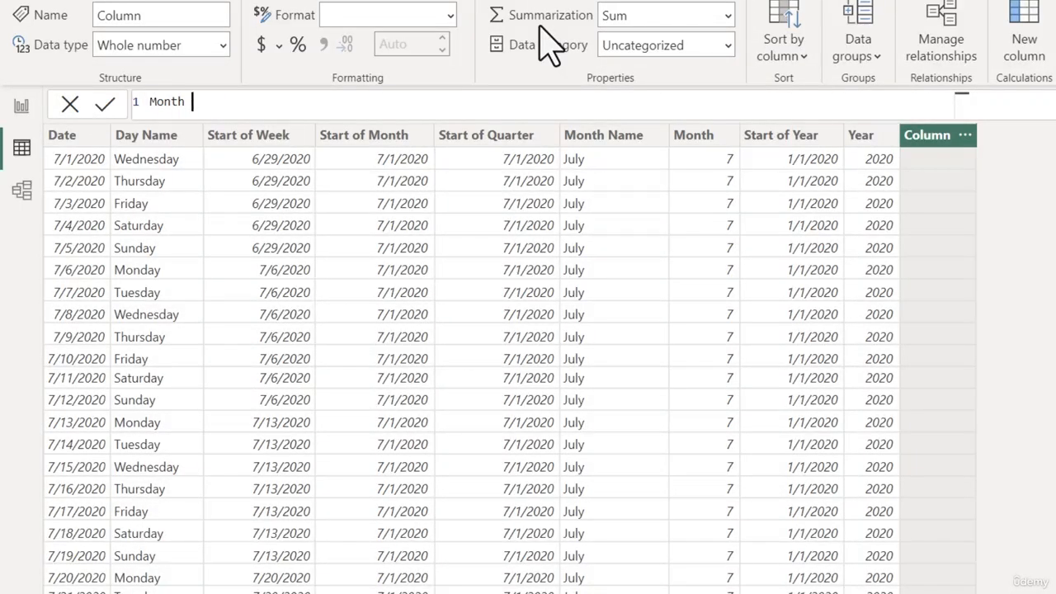
text(DAX) =)
key(shift+Return)
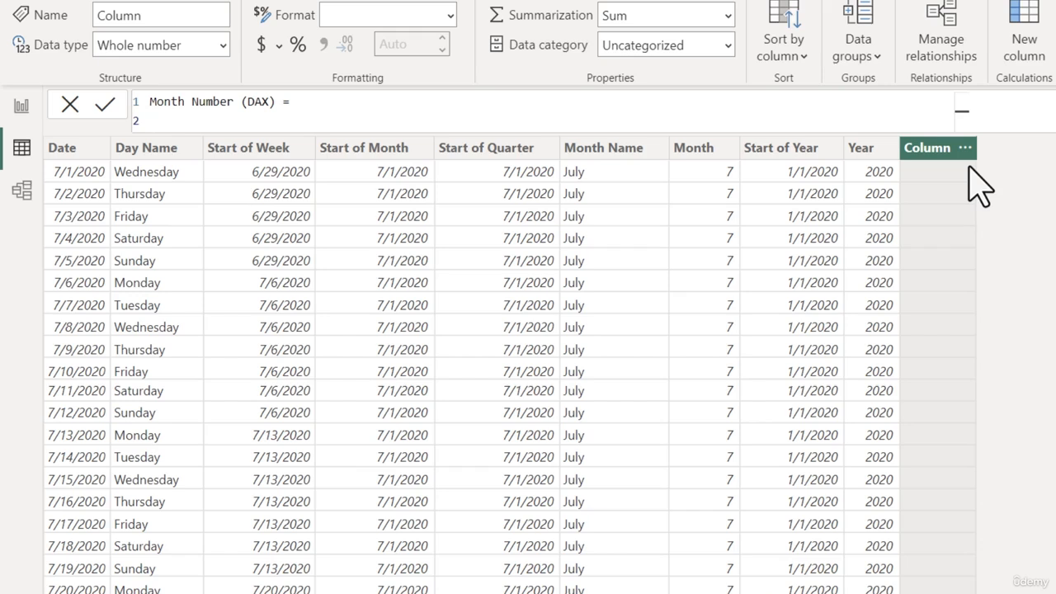
- Write an IF test in the column formula that returns "1" when 'Calendar Lookup'[Month Name] equals "January"
text(IF()
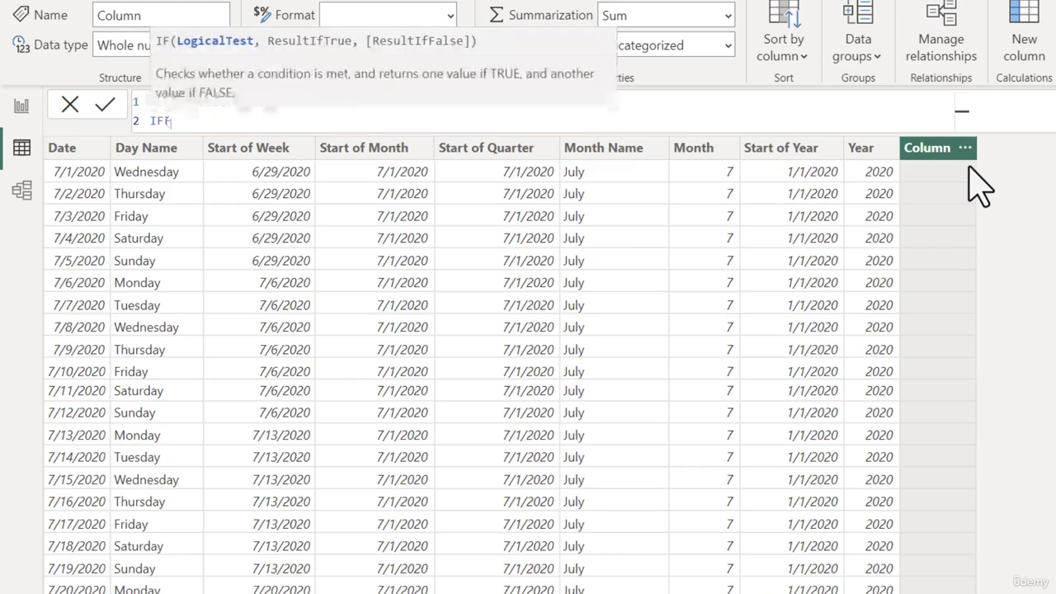
key(shift+Return)
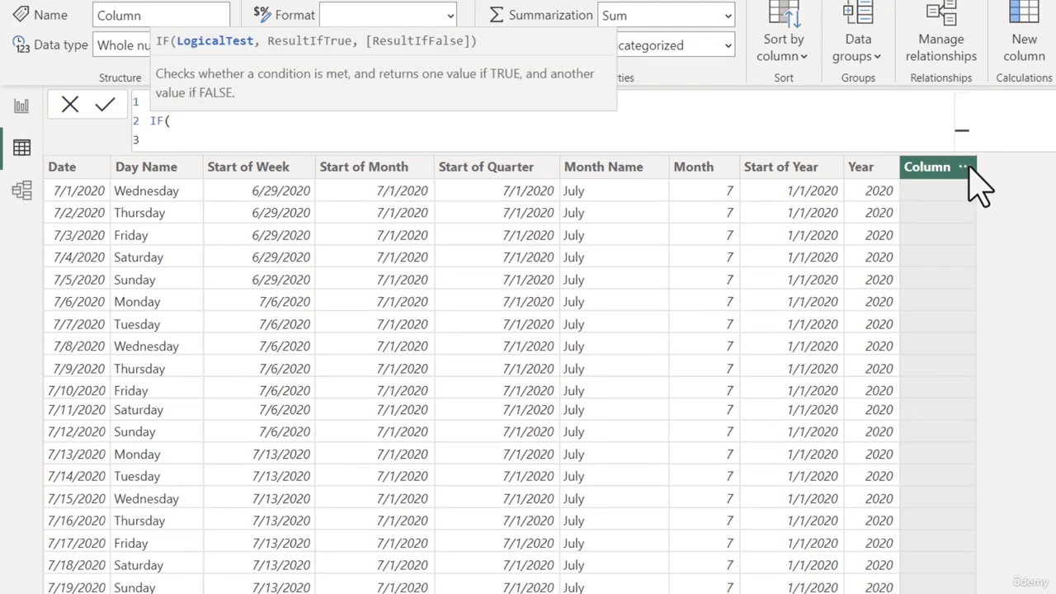
text(month)
key(Up)
key(Up)
key(Up)
key(Up)
key(Up)
key(Up)
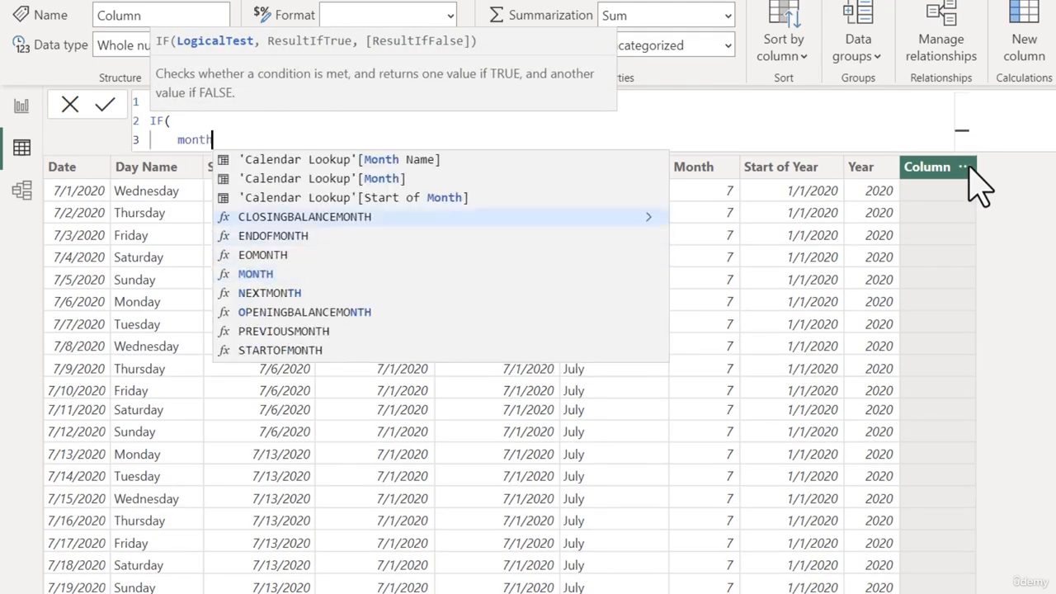
key(Tab)
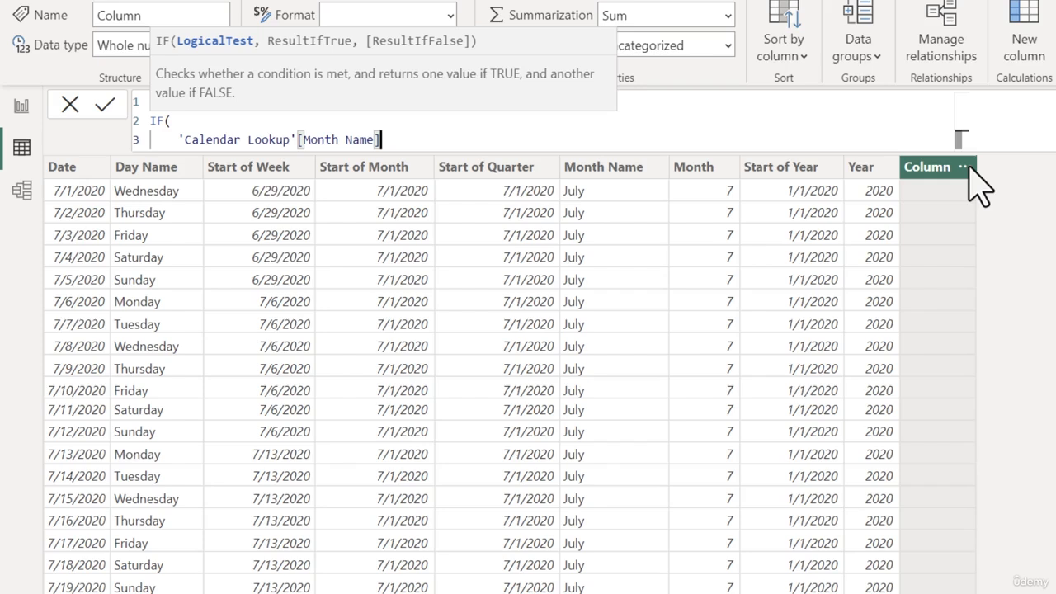
text(= ")
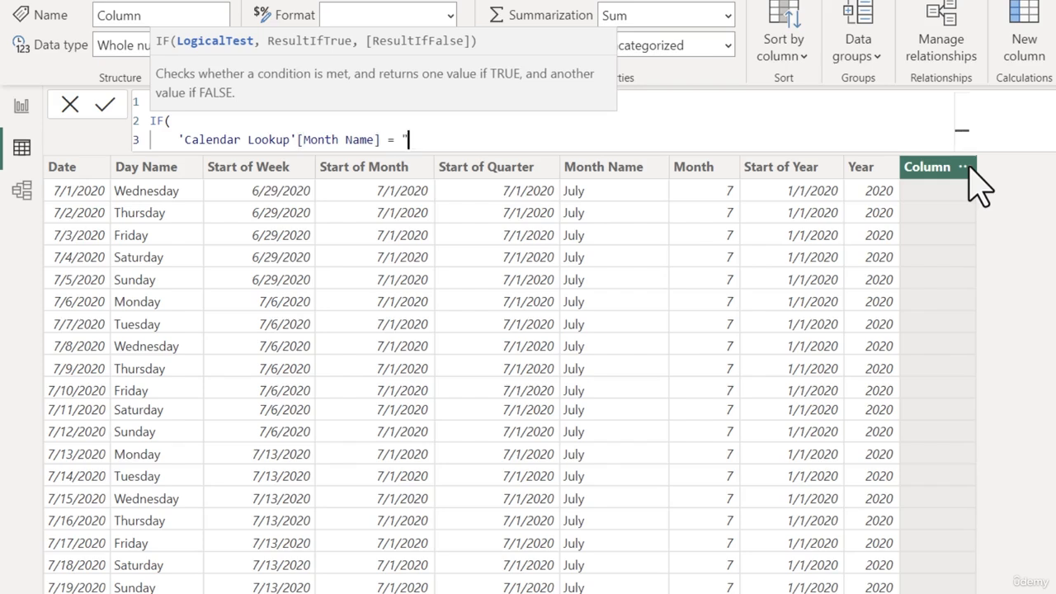
text(January", )
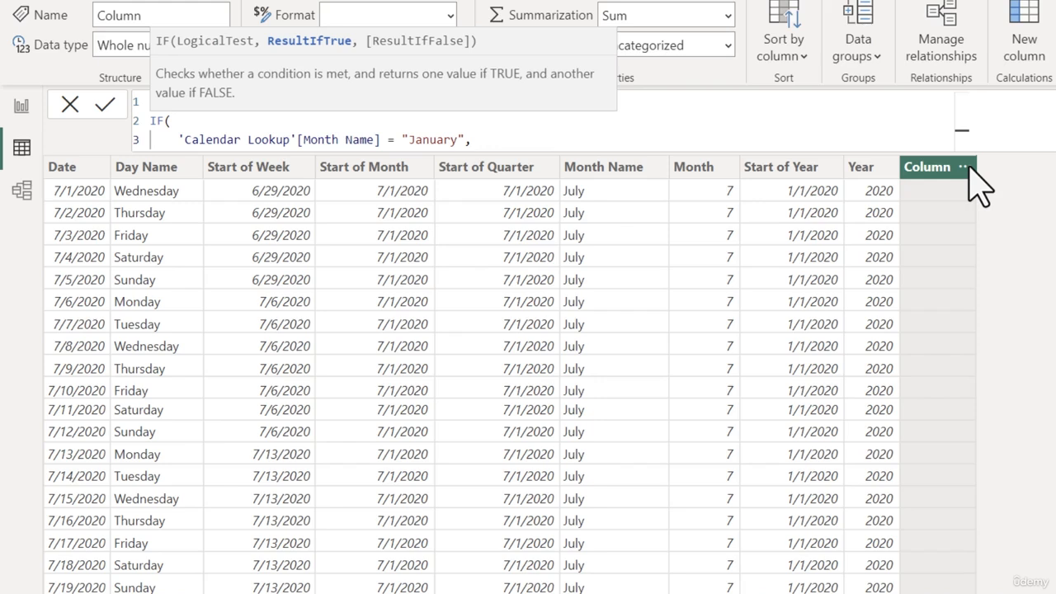
text("1",)
key(shift+Return)
- Nest a second IF as the false result, returning "2" when 'Calendar Lookup'[Month Name] equals "February"
text(IF()
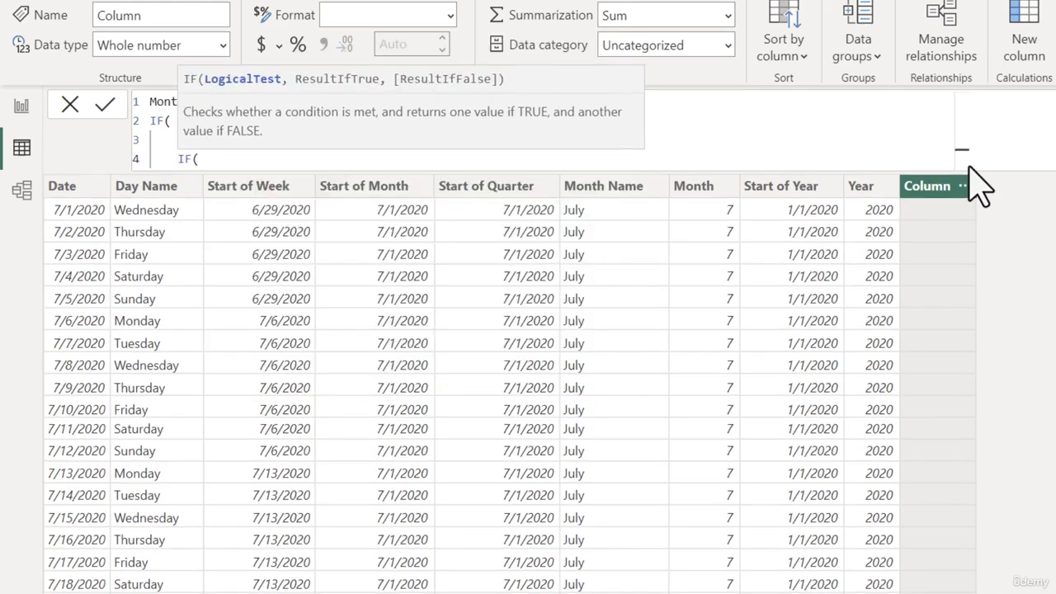
key(shift+Return)
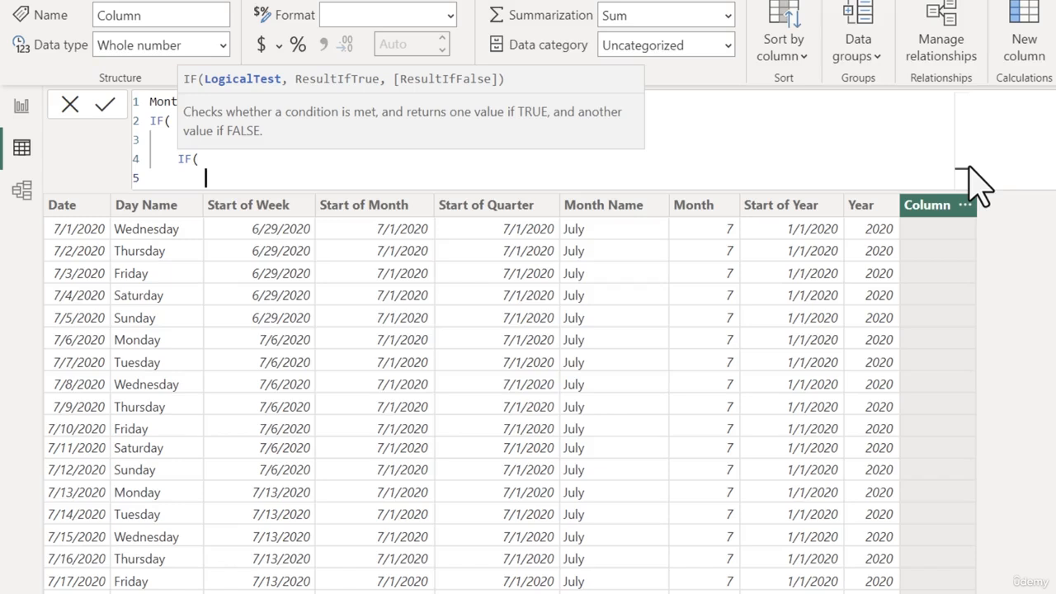
text(month)
key(Up)
key(Up)
key(Up)
key(Up)
key(Up)
key(Up)
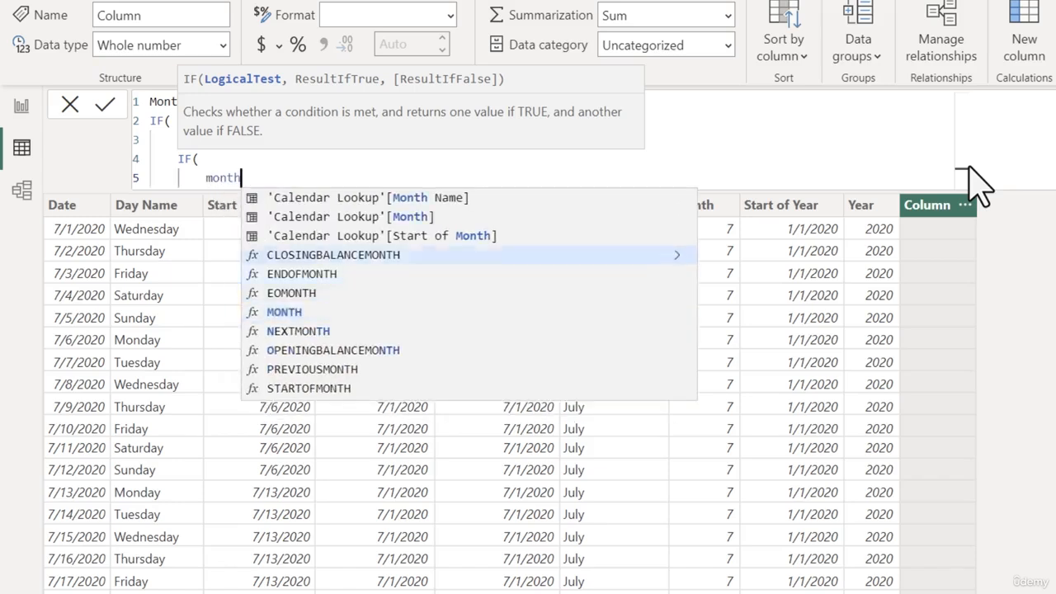
key(Tab)
text(= "F)
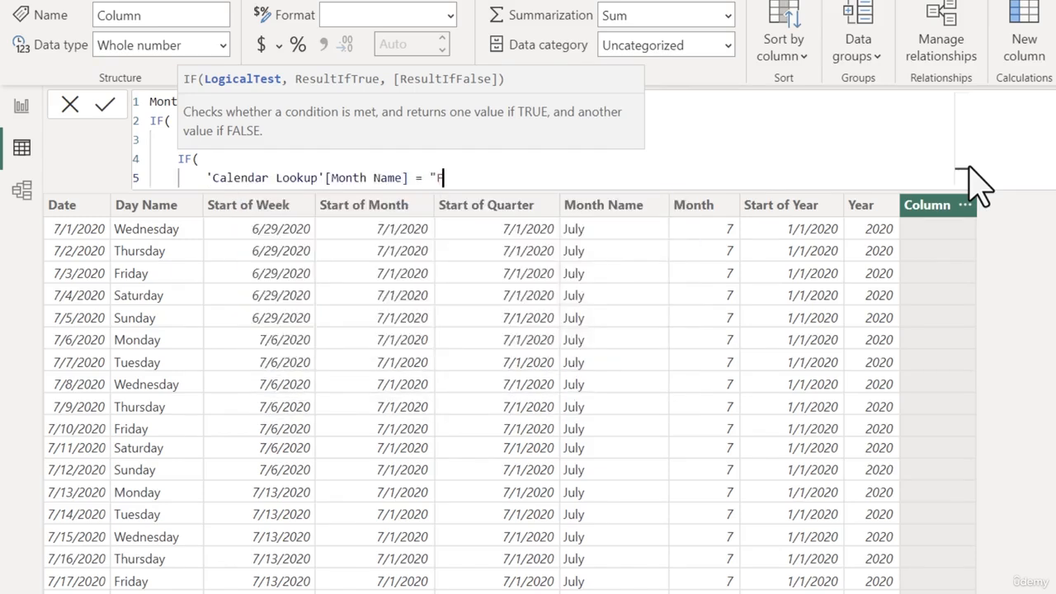
text(ebruary", "2")
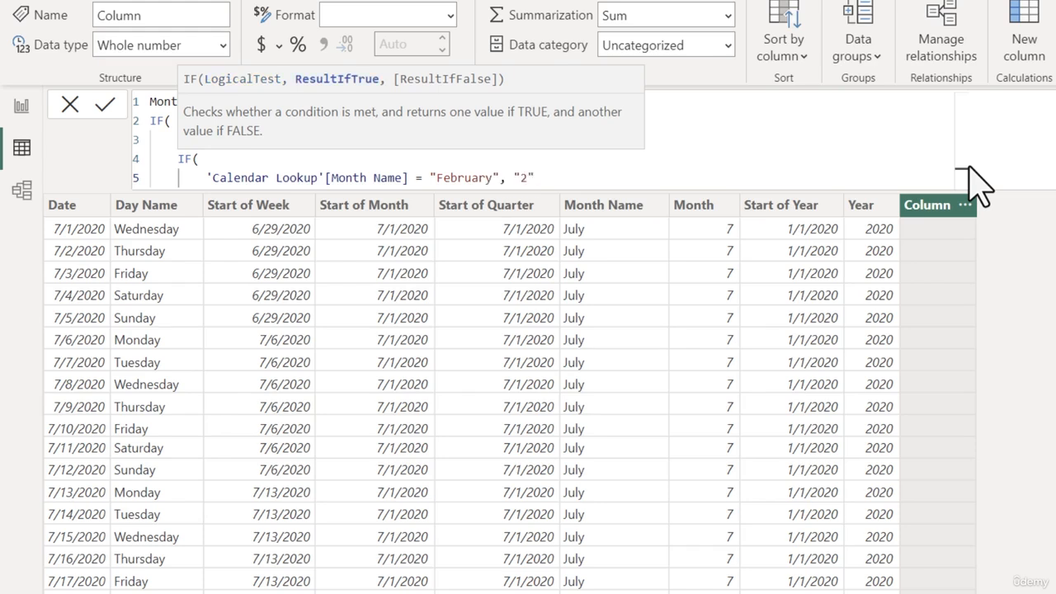
text(,)
key(shift+Return)
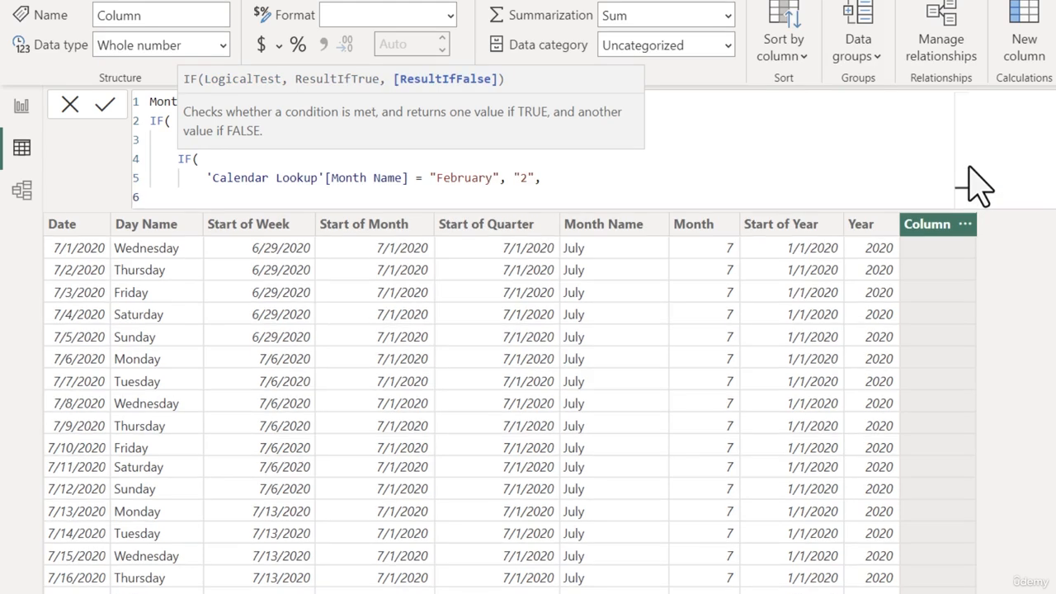
- Nest a third IF as the false result, returning "3" when 'Calendar Lookup'[Month Name] equals "March"
text(IF()
key(shift+Return)
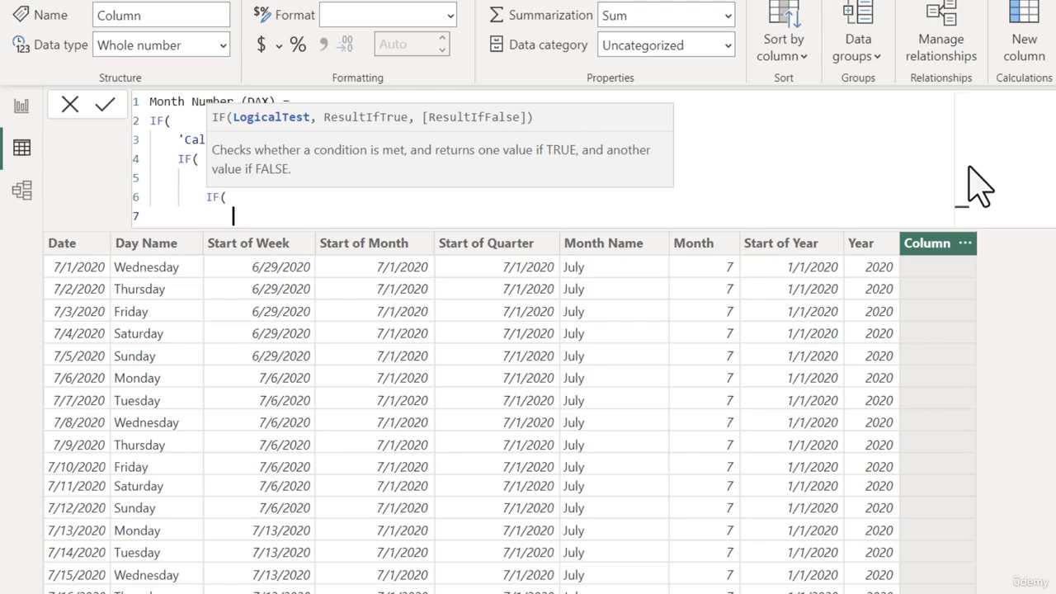
text(Month)
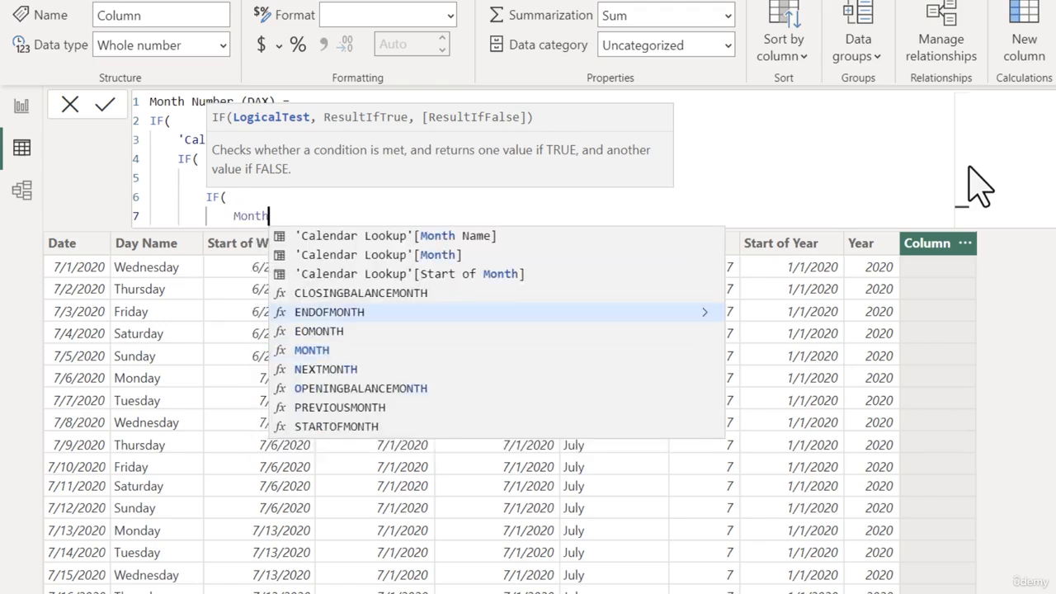
key(Up)
key(Up)
key(Up)
key(Up)
key(Tab)
text(= )
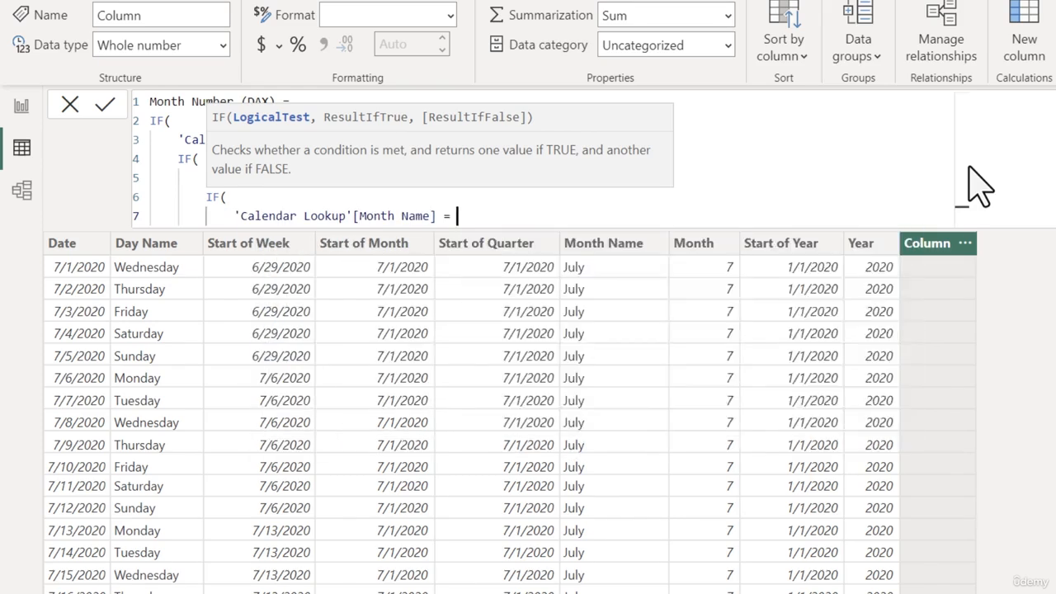
text("March", "3)
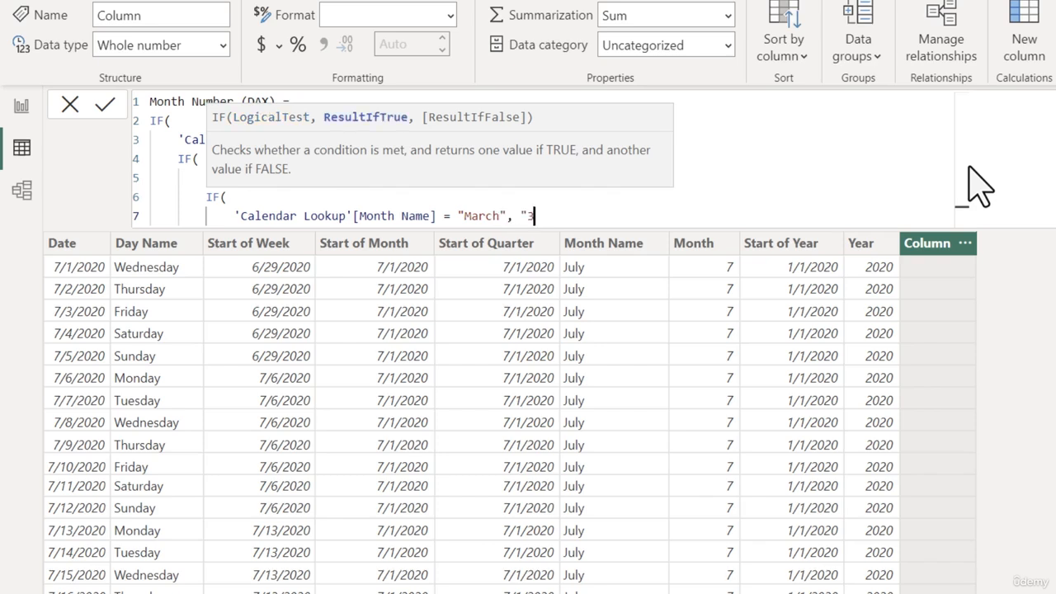
text(",)
key(Return)
- Set "Other" as the final false result and close all three IF functions on separate lines
text("Ot)
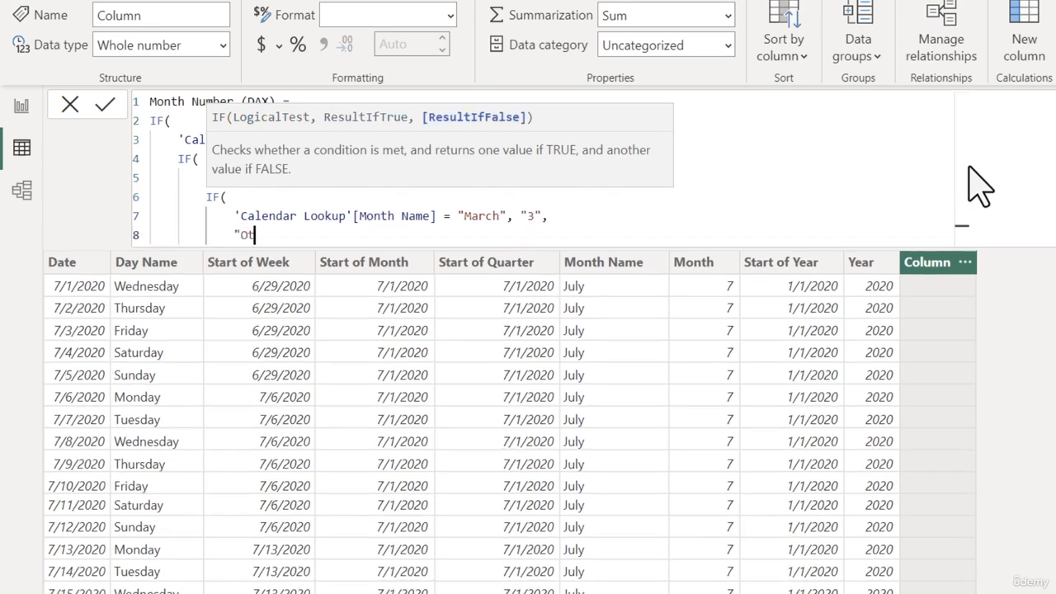
text(her")
key(Return)
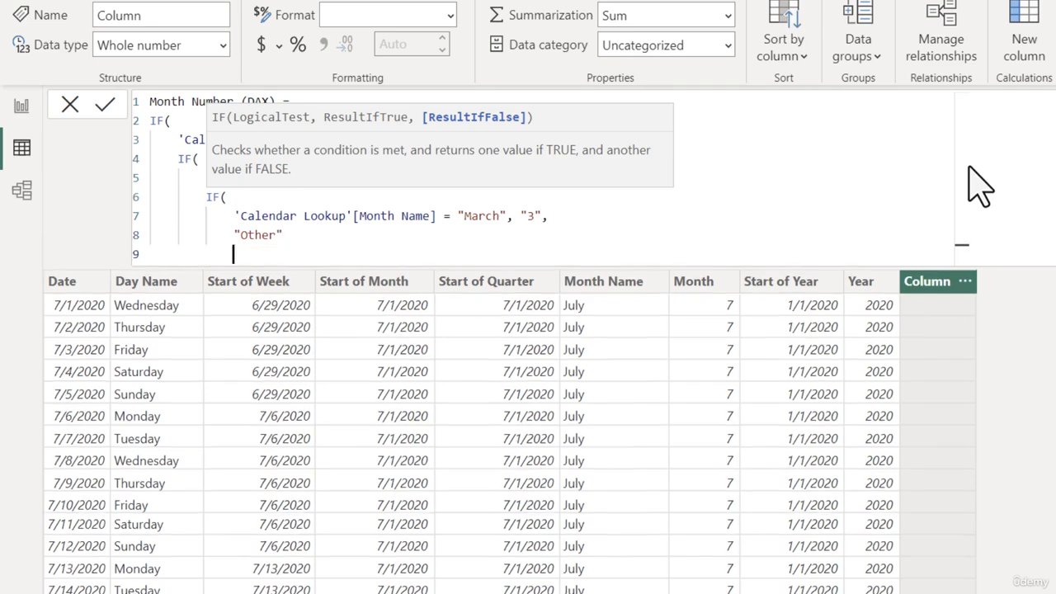
text())
key(Return)
text())
key(Return)
text())
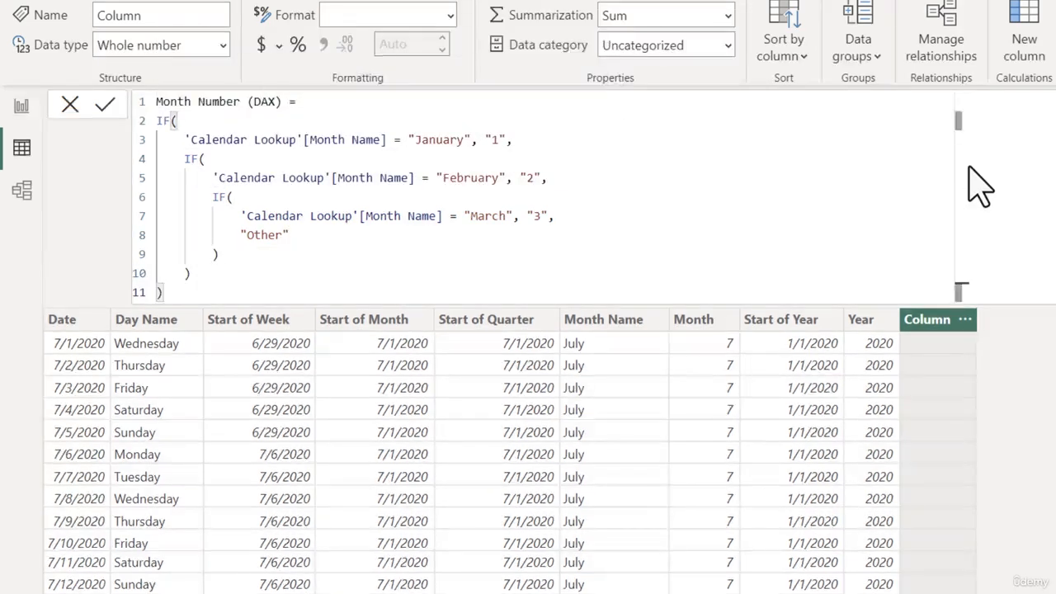
- Commit the nested IF formula and check the distinct values in the Month Number (DAX) column's filter list
key(Return)
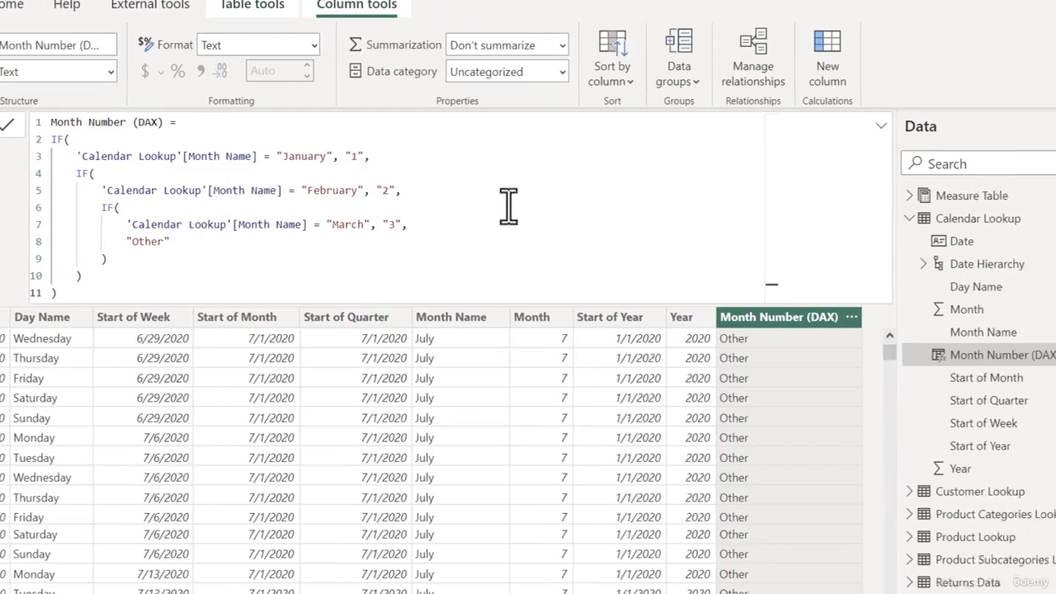
click(851, 317)
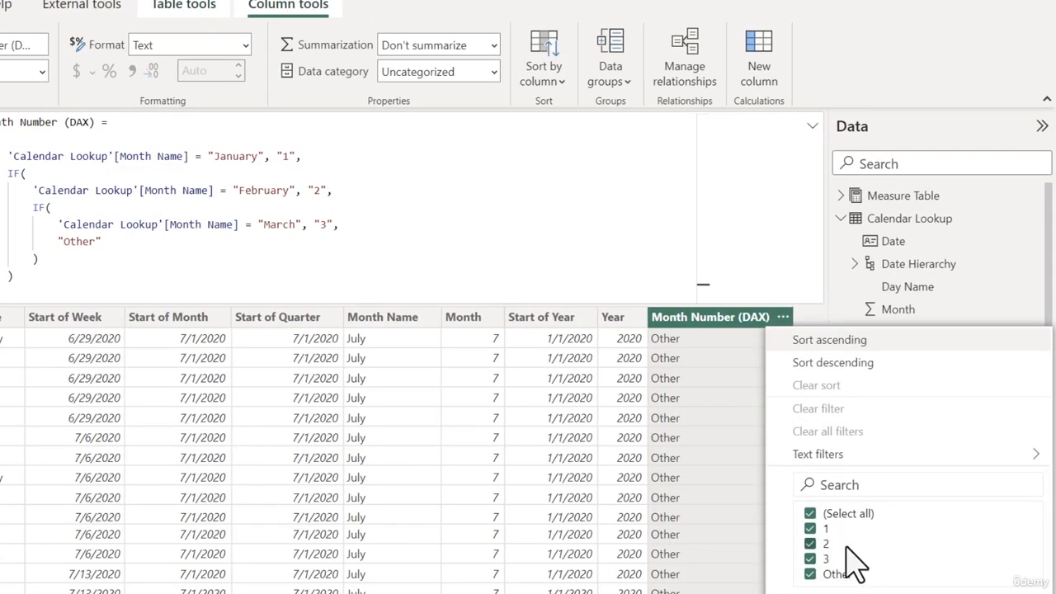
click(1002, 593)
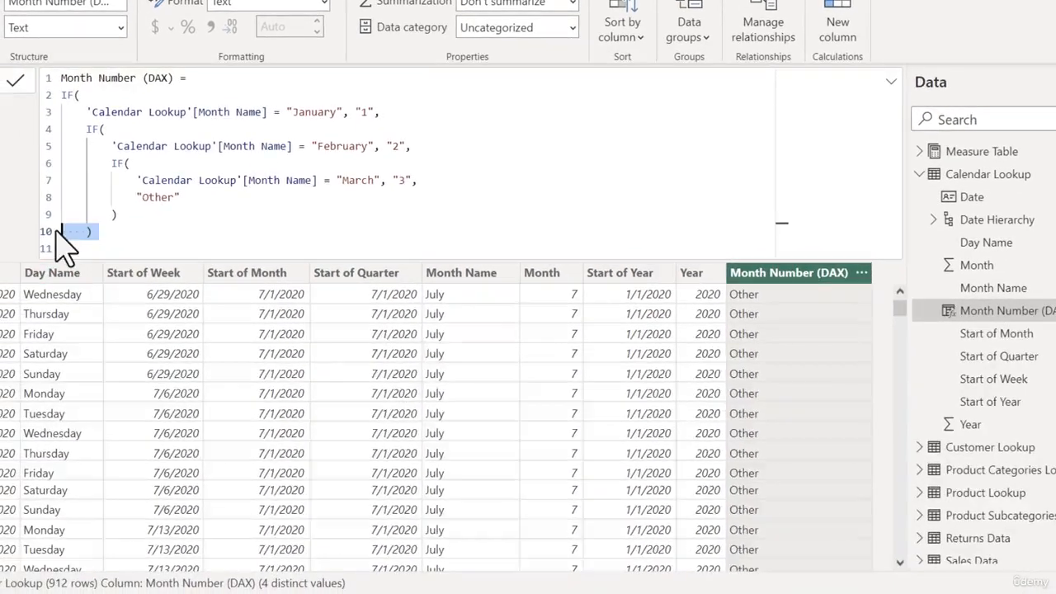
- Delete the whole nested IF expression, keeping only the "Month Number (DAX) =" line
drag(66, 247, 46, 99)
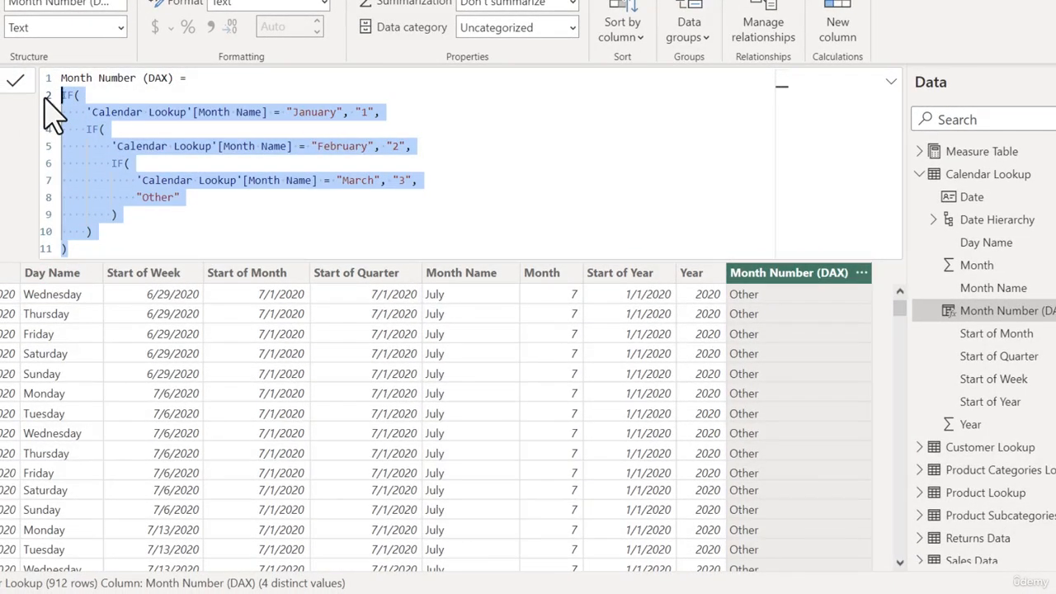
key(BackSpace)
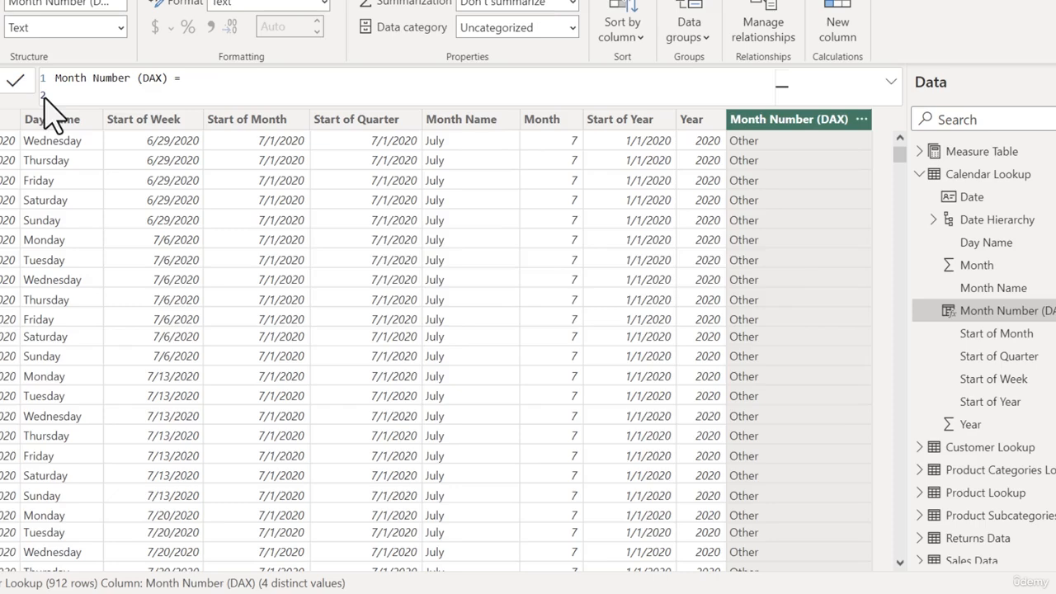
key(Return)
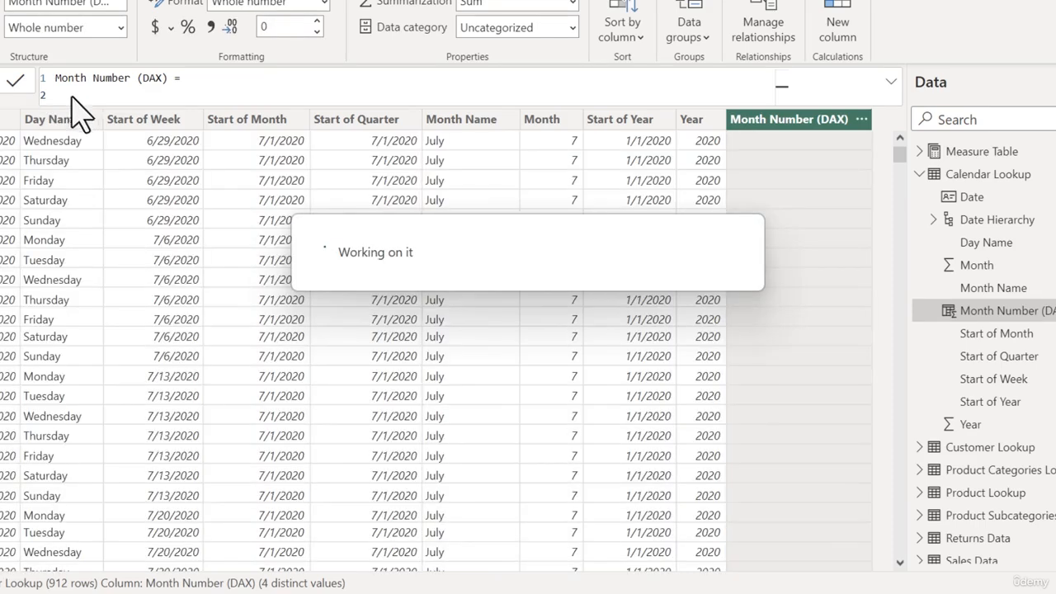
- Start a SWITCH function in the Month Number (DAX) formula with 'Calendar Lookup'[Month Name] as its expression
text(Sw)
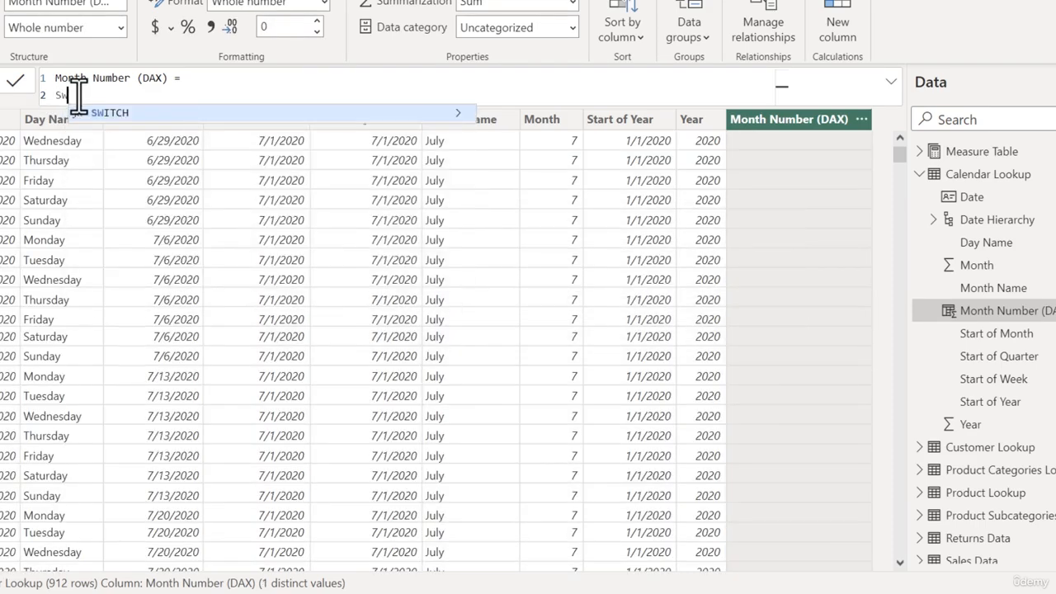
key(Tab)
key(shift+Return)
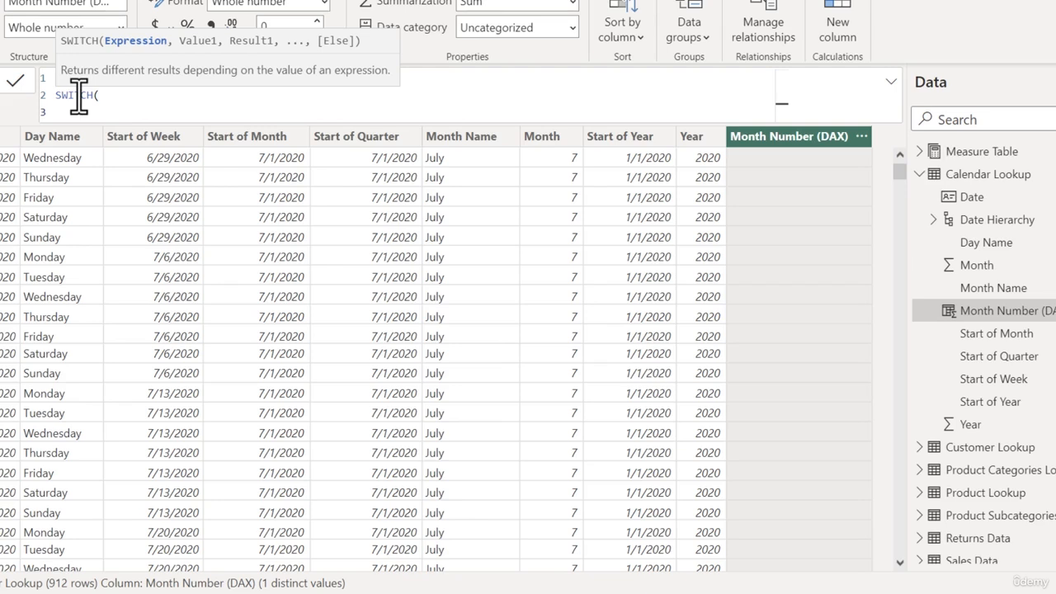
text(Month)
key(Up)
key(Up)
key(Up)
key(Up)
key(Up)
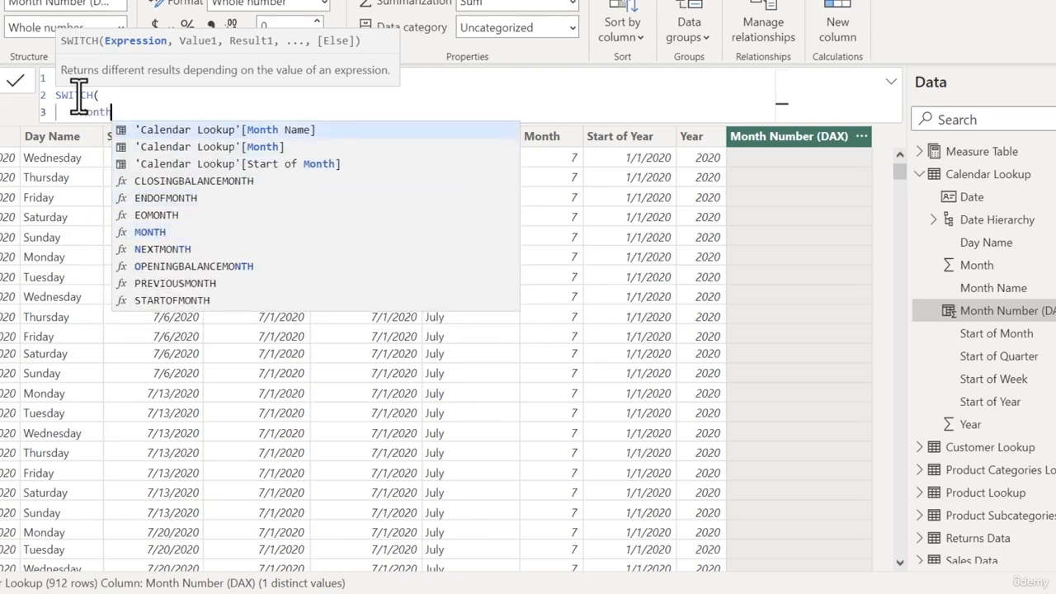
key(Tab)
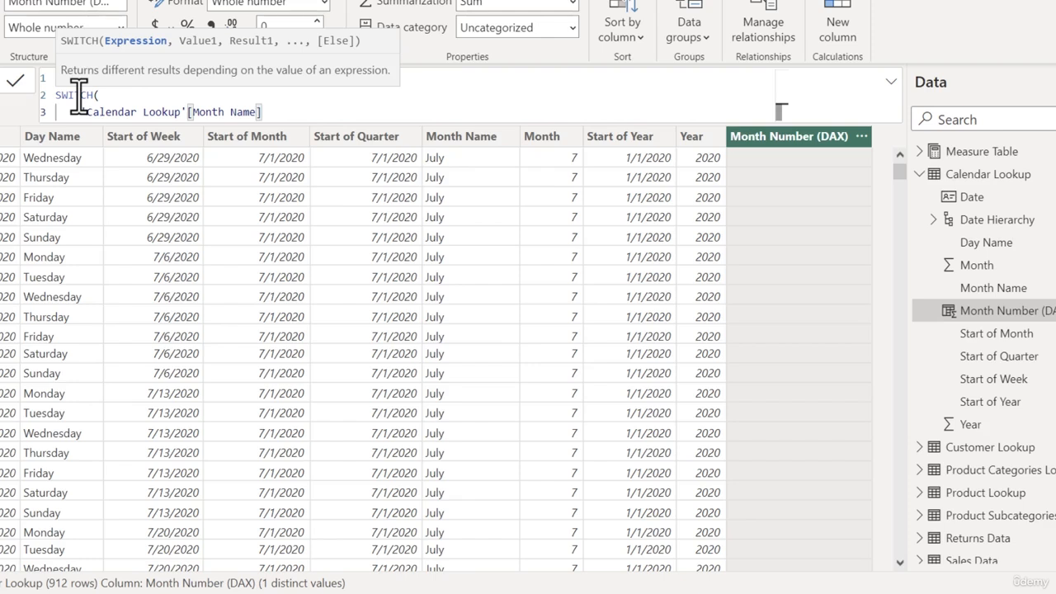
text(,)
key(Return)
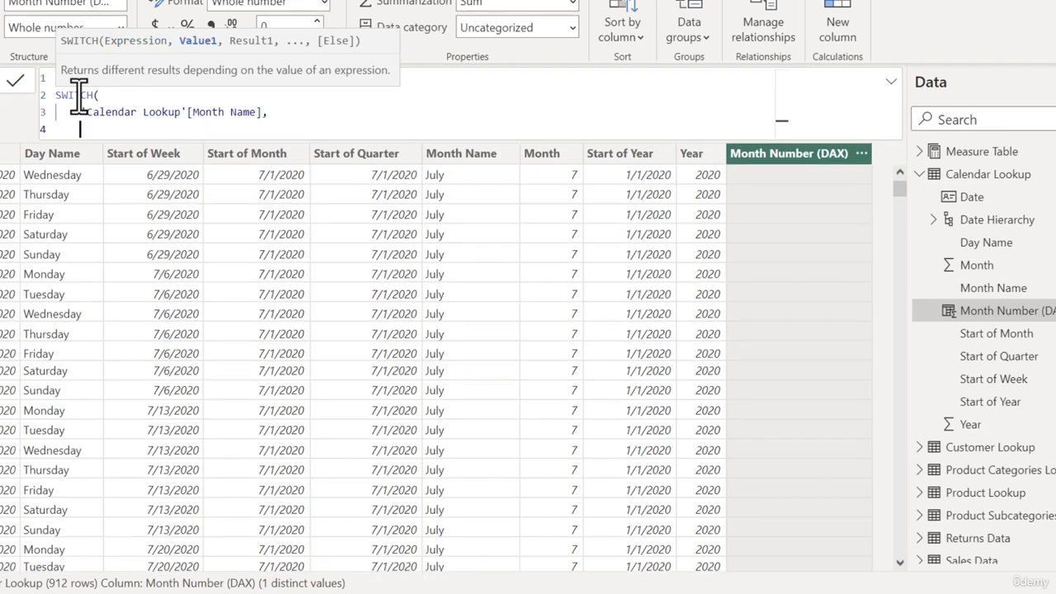
- Add the value "January" with the result "1" as the first pair in the SWITCH function
text("January","1)
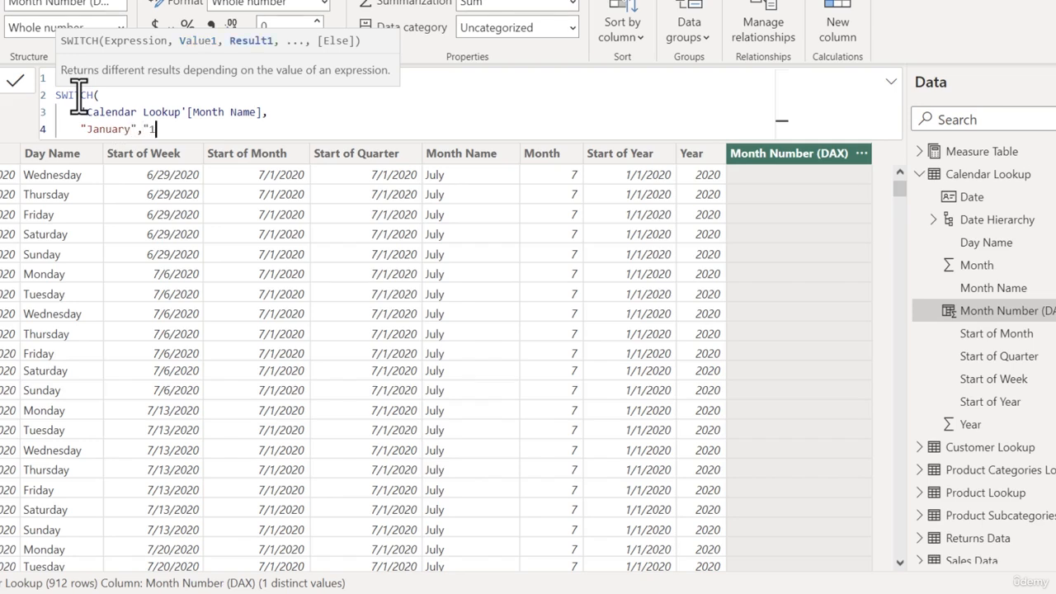
text(",)
key(shift+Return)
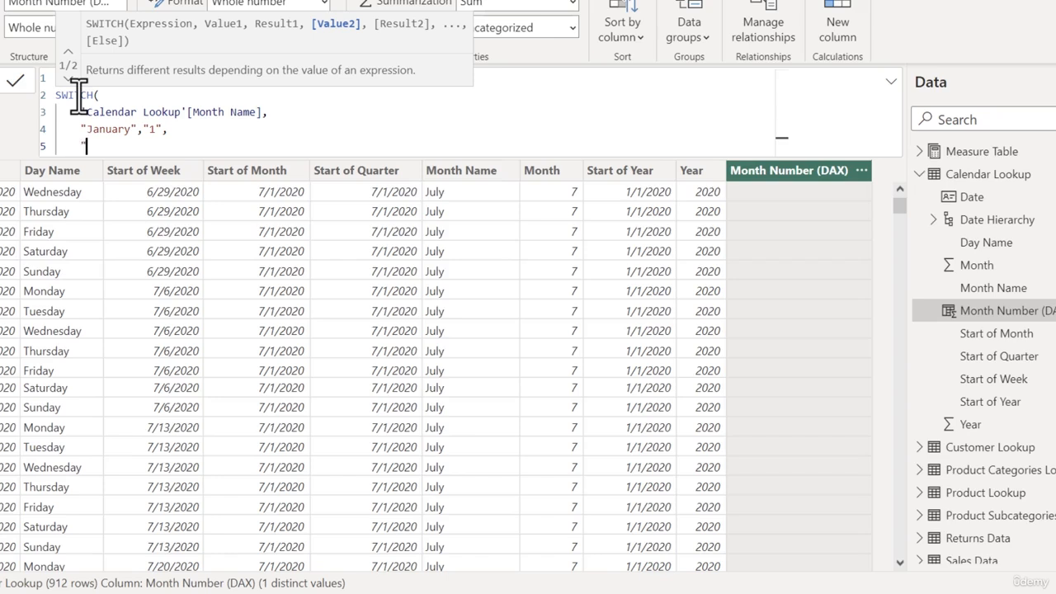
- Add the value "February" with the result "2" as the second pair in the SWITCH function
text("February)
key(BackSpace)
key(BackSpace)
key(BackSpace)
key(BackSpace)
text(uary","2",)
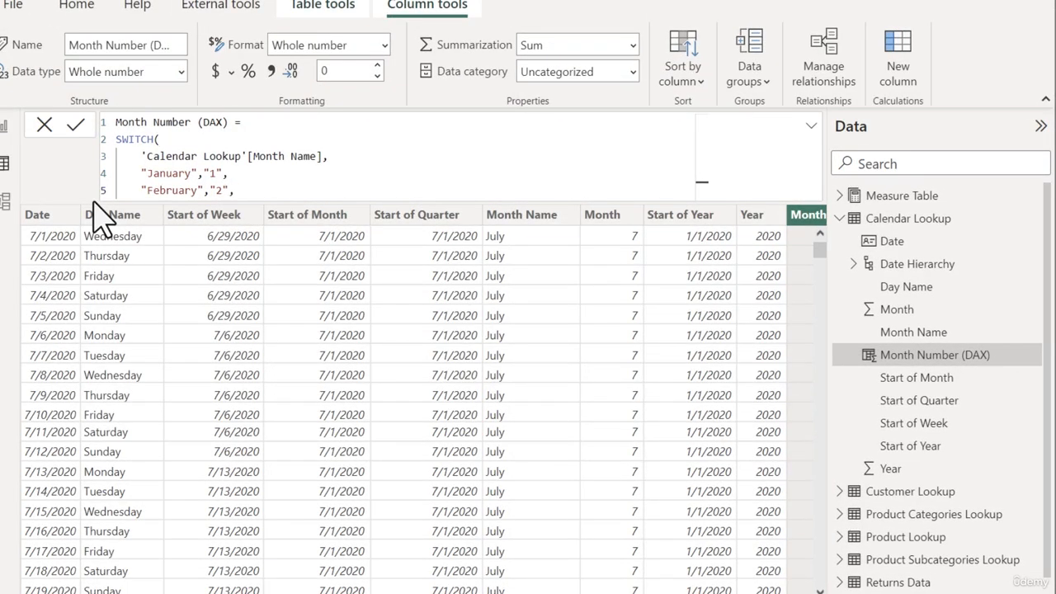
- Duplicate the February line below itself and change the copy to the value "March" with the result "3"
key(alt+shift+Down)
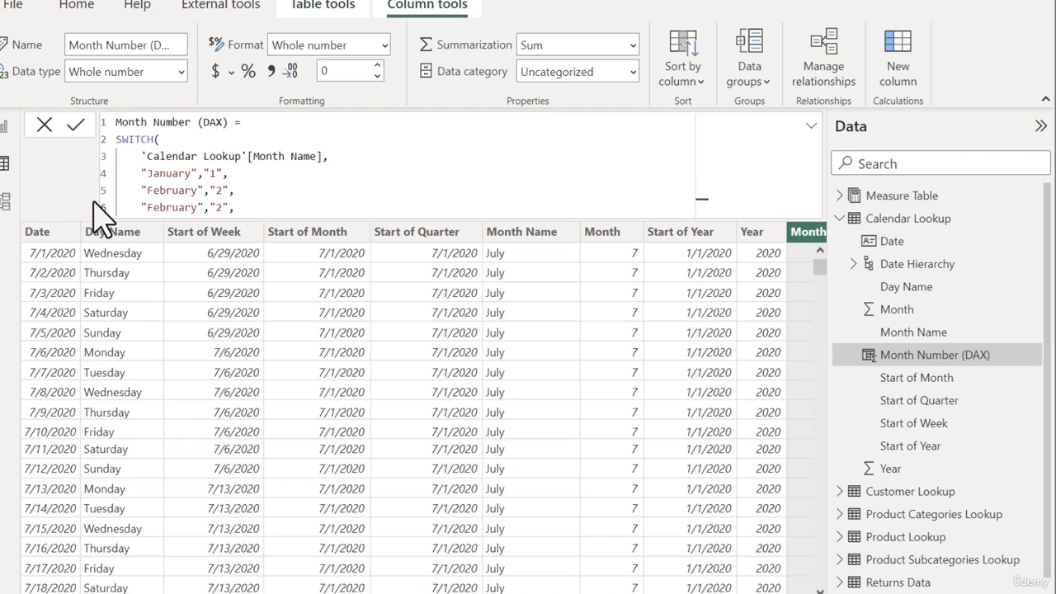
key(Left)
key(Left)
key(shift+Left)
text(3)
key(Left)
key(Left)
key(Left)
key(Left)
key(shift+Left)
key(shift+Left)
key(shift+Left)
key(shift+Left)
key(shift+Left)
key(shift+Left)
key(shift+Left)
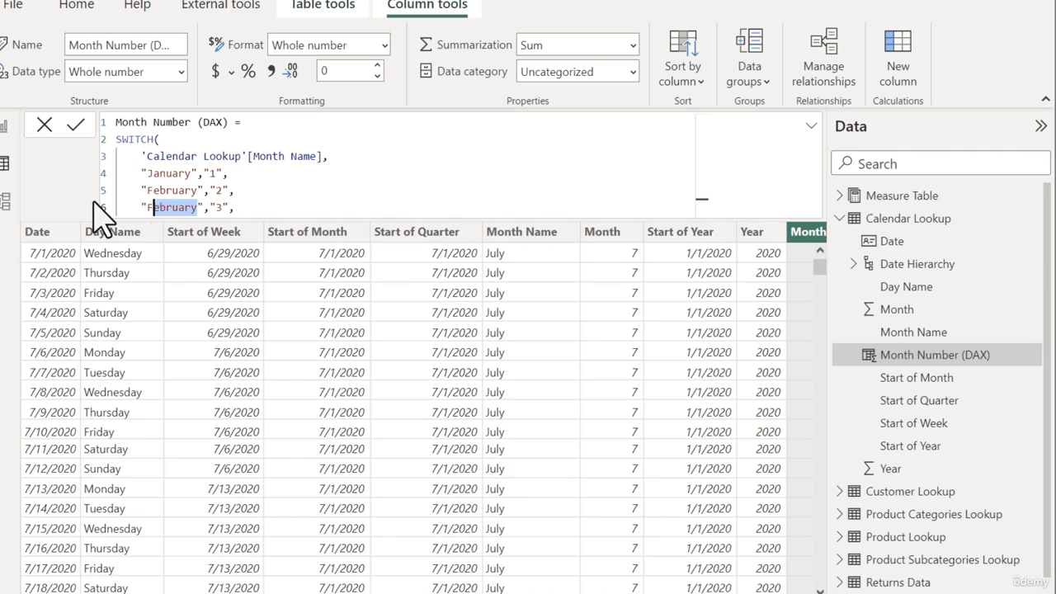
key(shift+Left)
text(March)
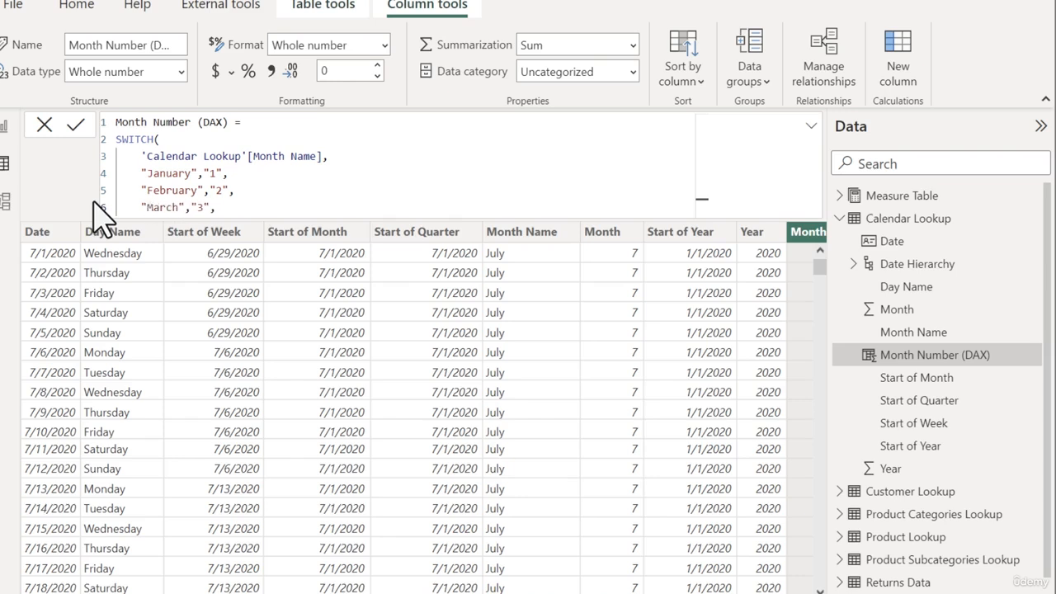
- Add the pairs "April","4" and "May","5" on separate lines below March in the SWITCH function
key(shift+Return)
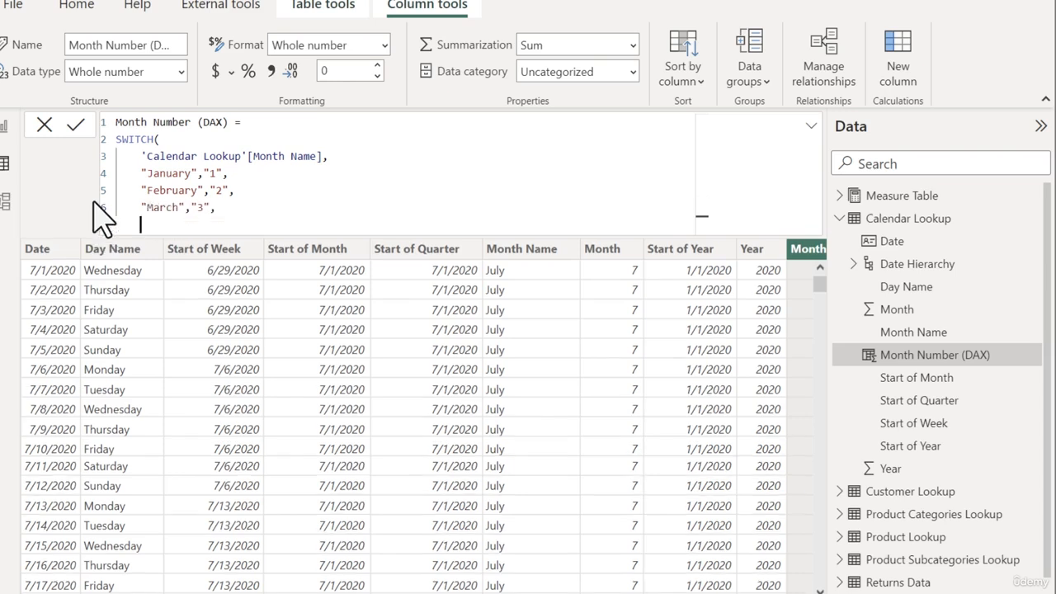
text("April",")
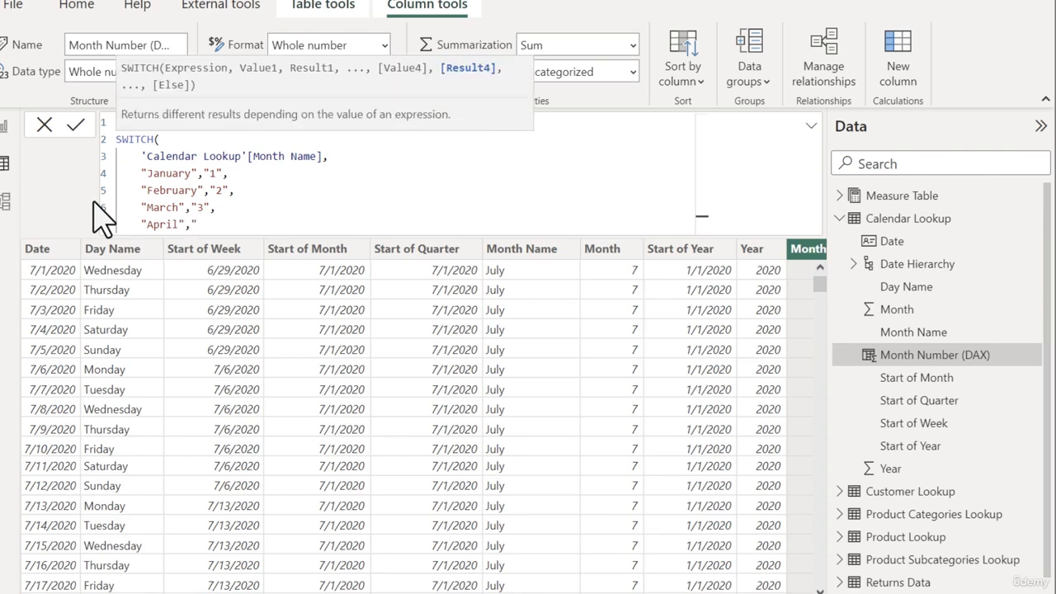
text(4",)
key(shift+Return)
text(")
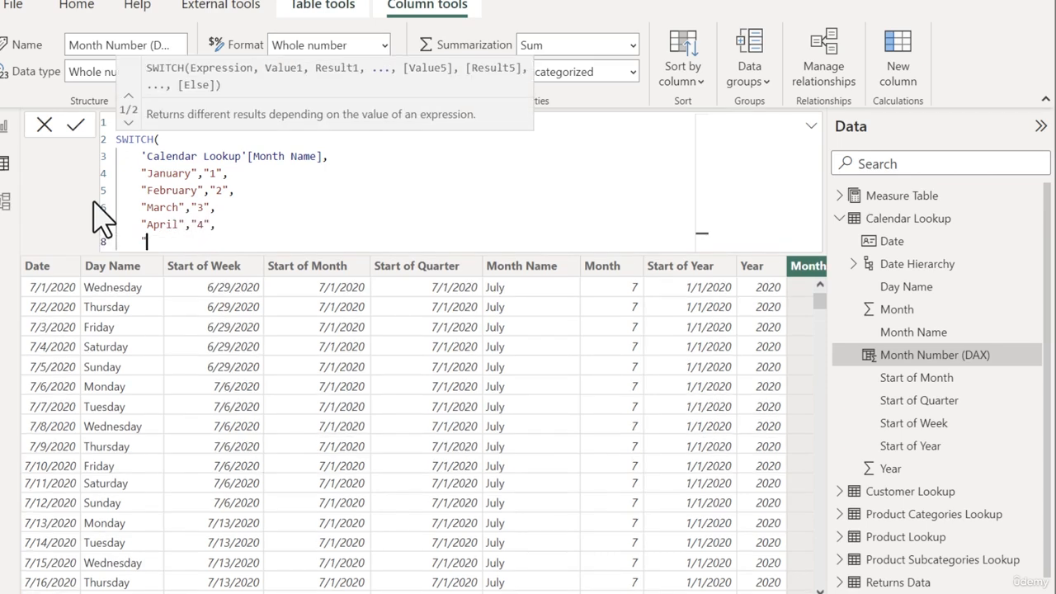
text(May",)
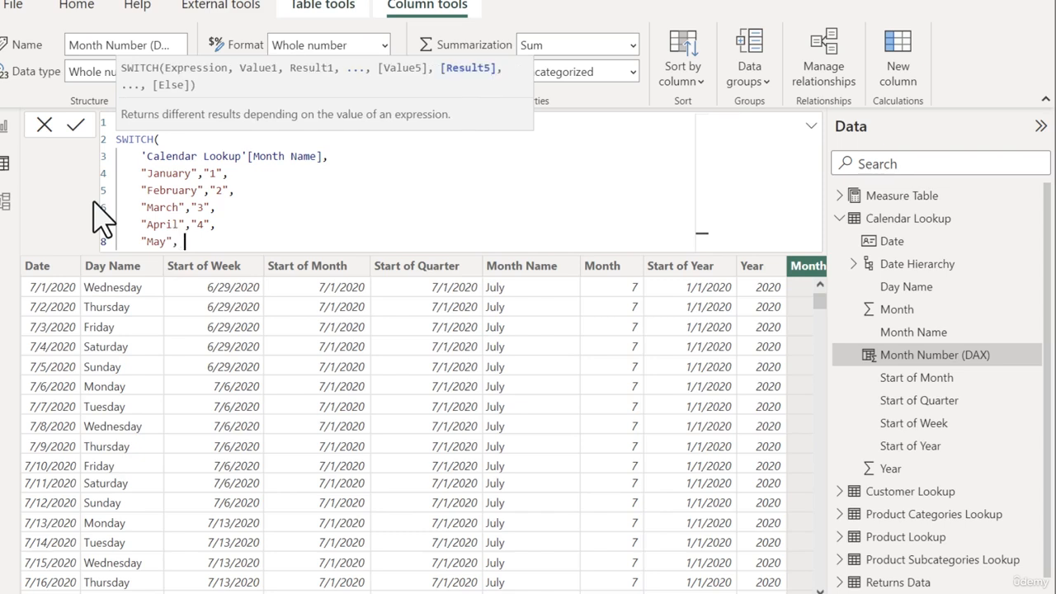
key(BackSpace)
text(")
text(5",)
key(shift+Return)
- Add the pairs "June","6" and "July","7" on separate lines below May in the SWITCH function
text(")
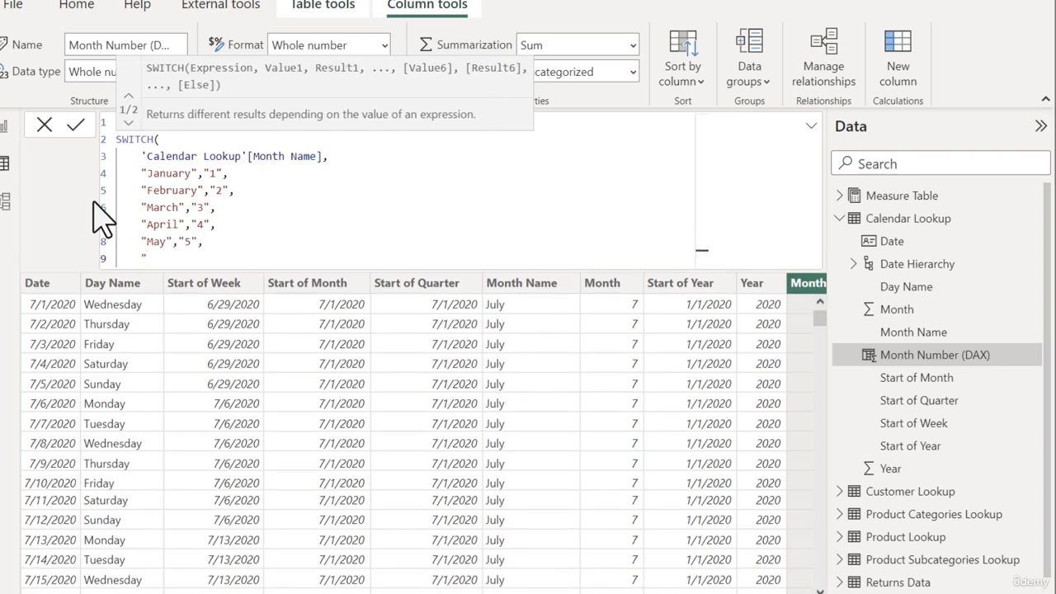
text(June",)
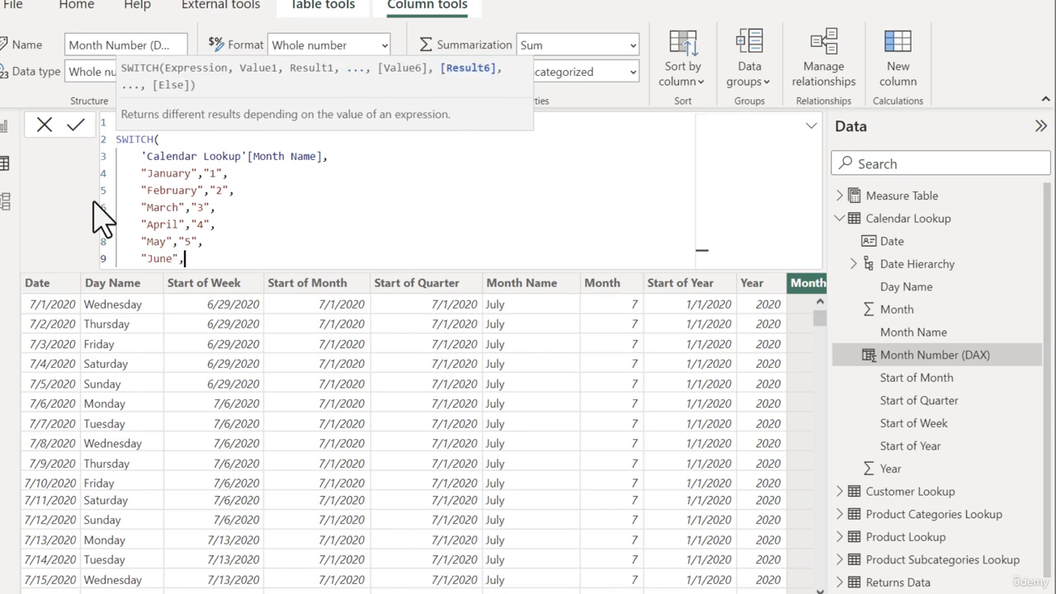
text("6",)
key(shift+Return)
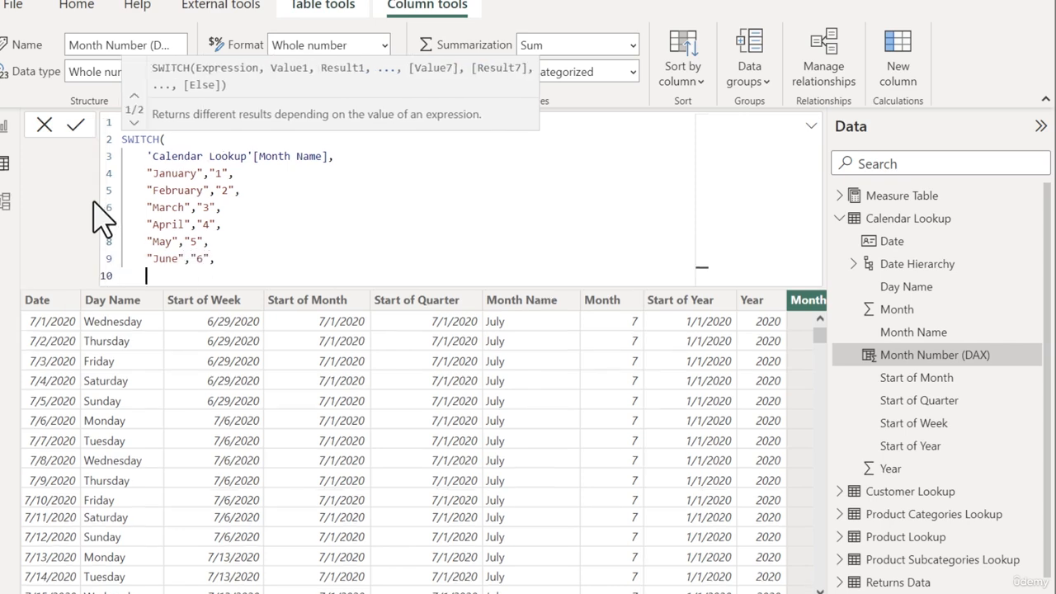
text("July","7")
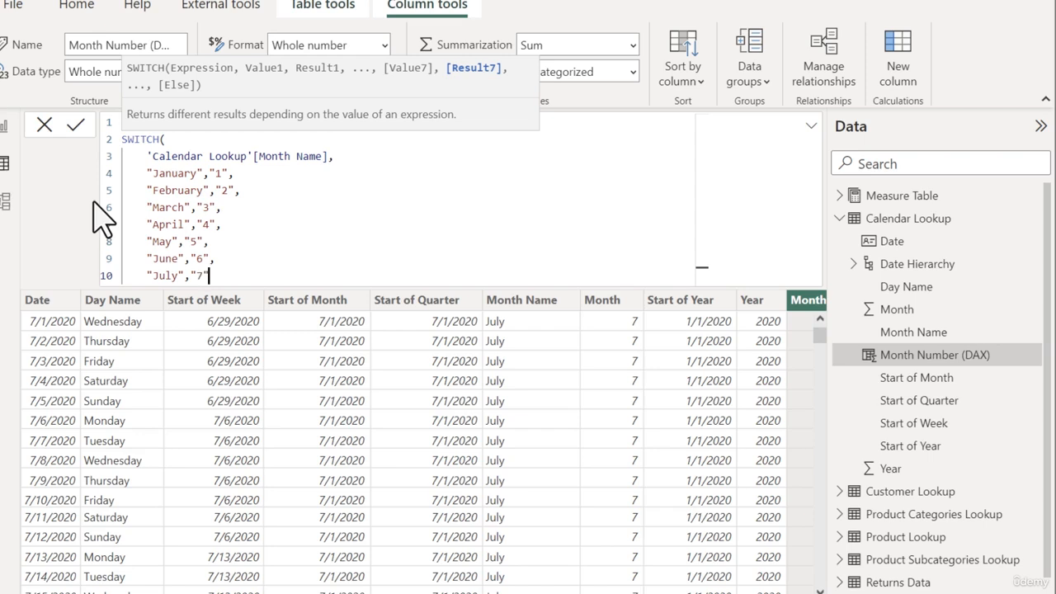
text(,)
key(shift+Return)
- Add the pairs "August","8" and "September","9" on separate lines below July in the SWITCH function
text(")
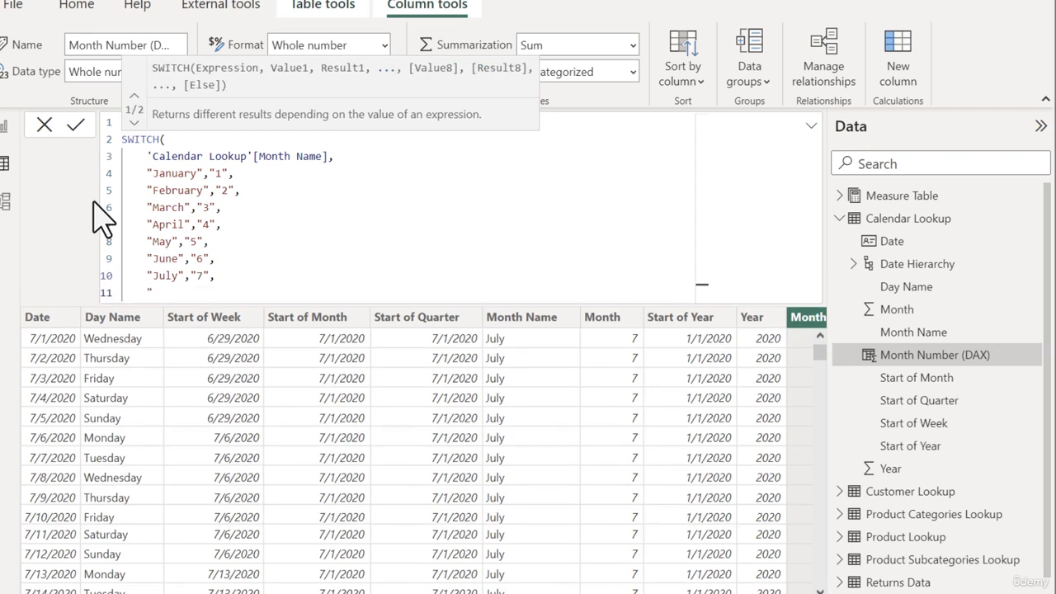
text(August","8",)
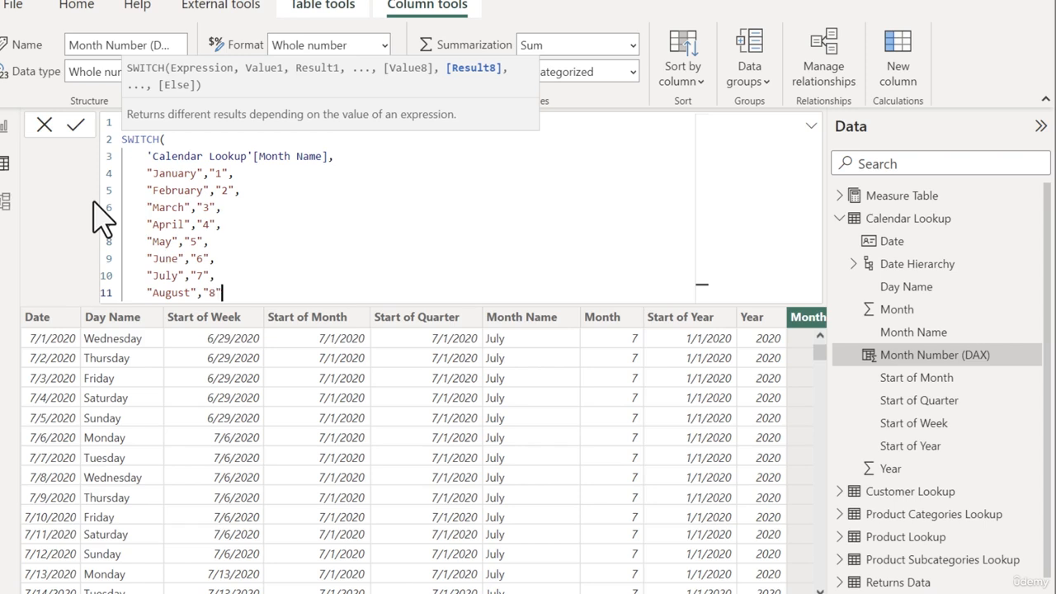
key(shift+Return)
text("Sept)
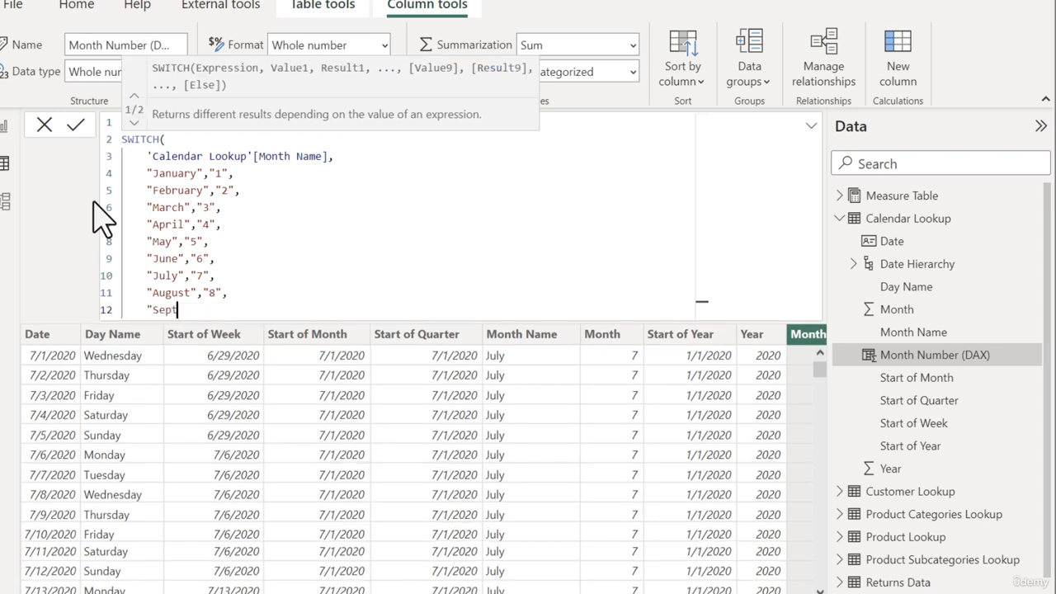
text(ember",)
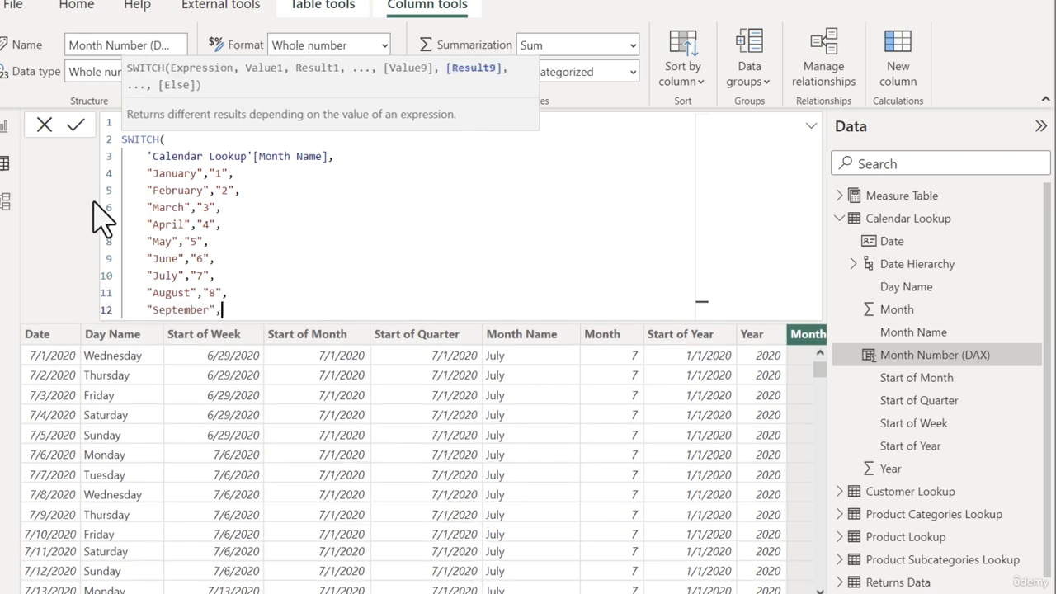
text("9",)
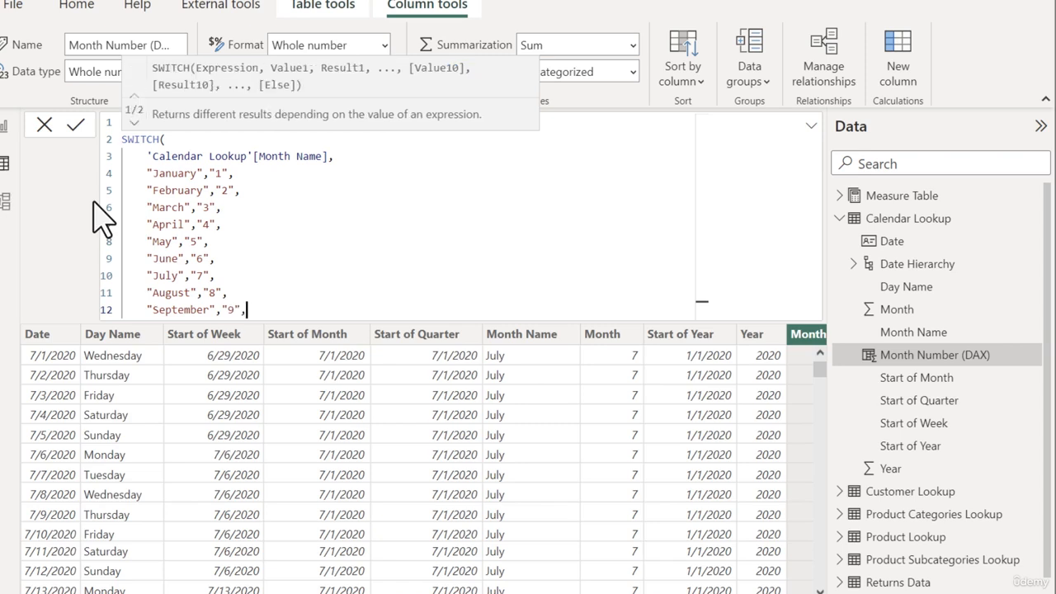
- Add the value "October" with the result "10" on a new line below September in the SWITCH function
key(shift+Return)
text("Octobe)
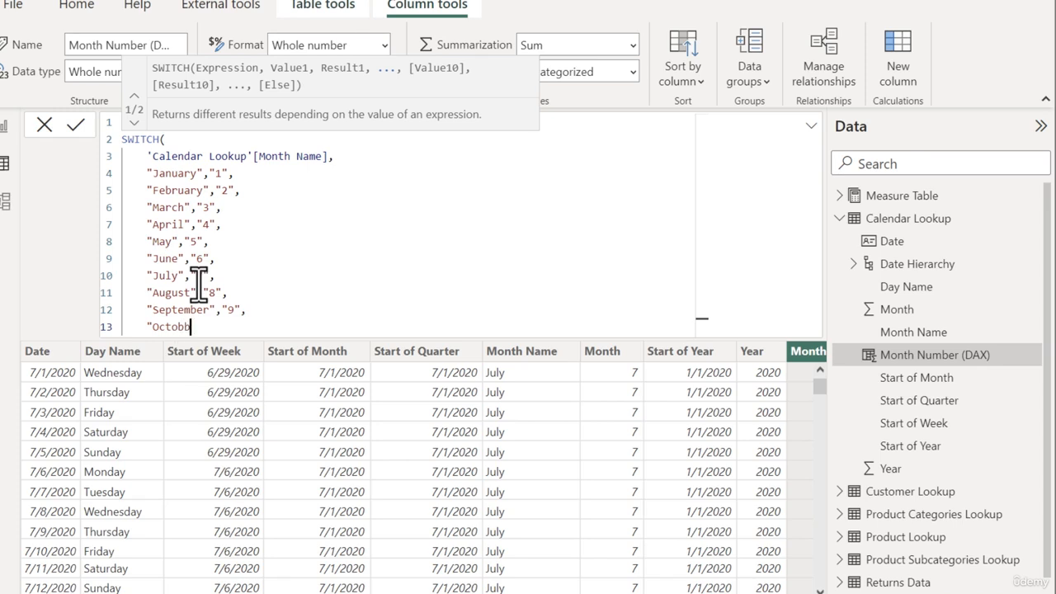
key(BackSpace)
text(er","10)
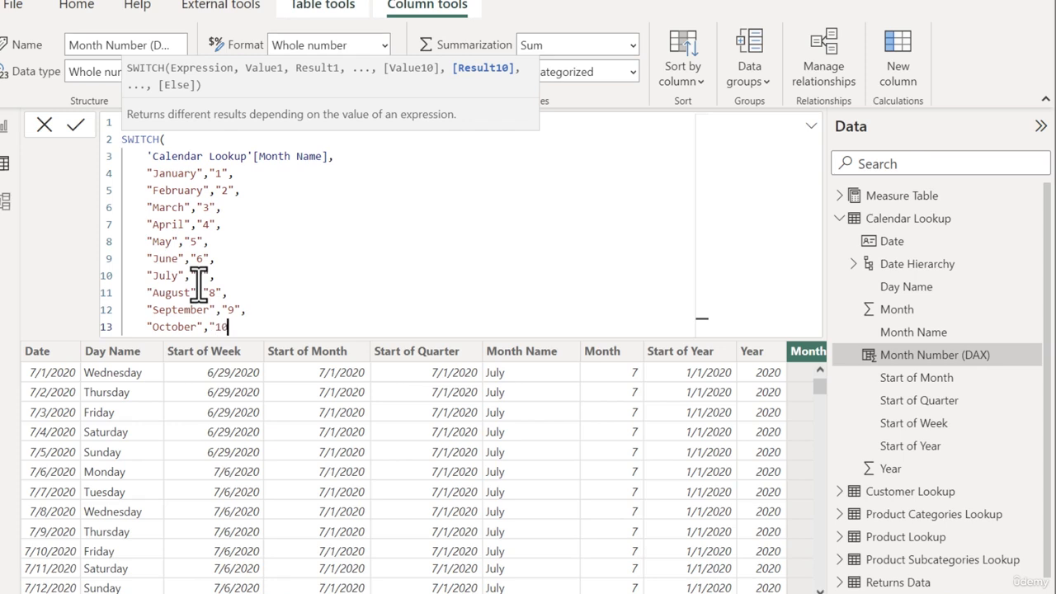
text(",)
key(Return)
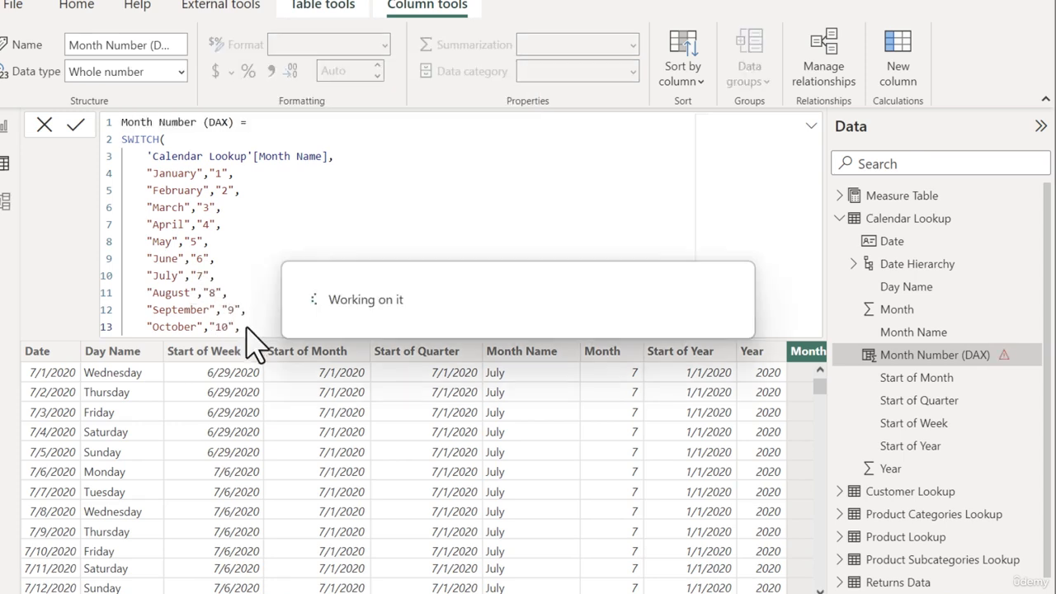
key(BackSpace)
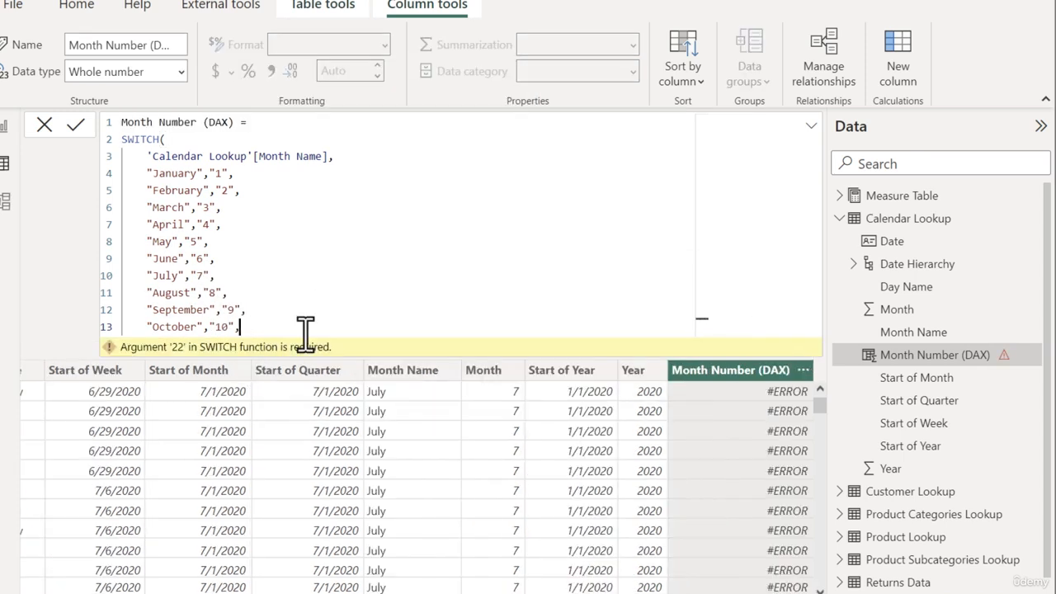
- Add the value "November" with the result "11" on a new line below October in the SWITCH function
key(shift+Return)
text(")
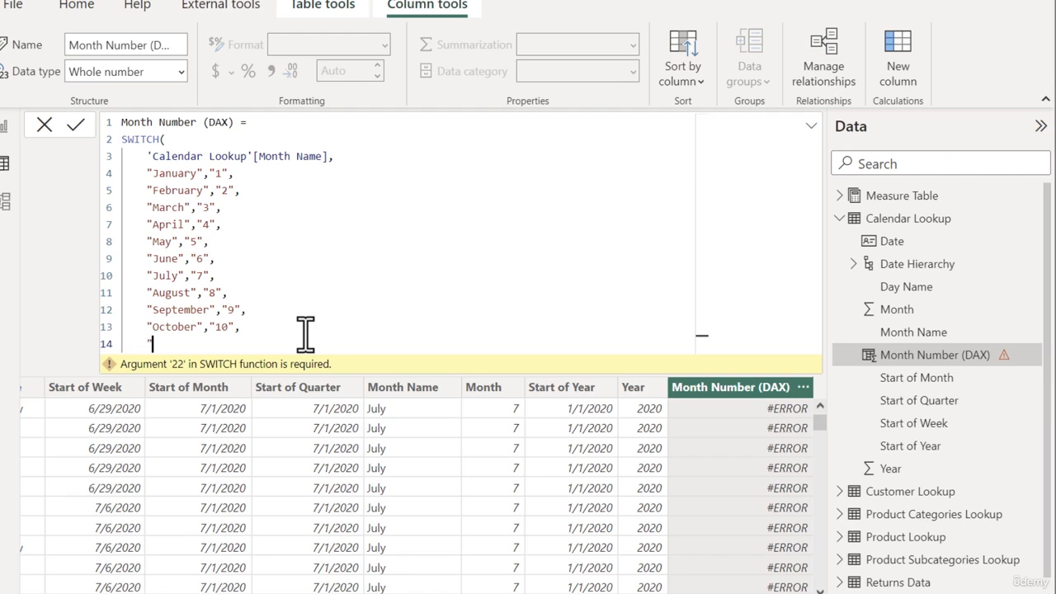
text(November","11",)
key(shift+Return)
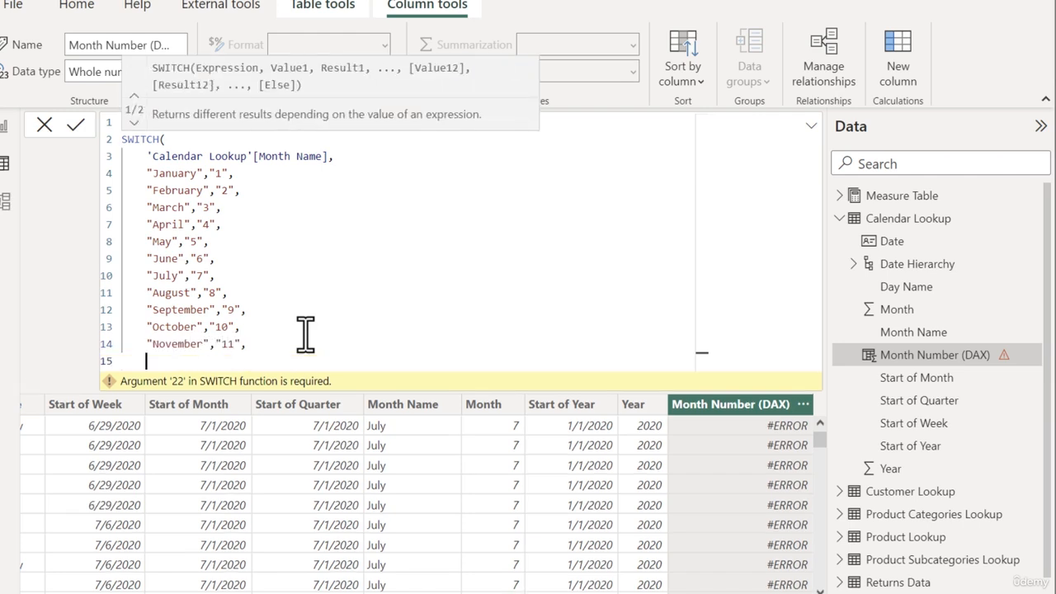
- Add the value "December" with the unquoted result 12, close the SWITCH function on its own line and commit the formula
text("December",12)
key(shift+Return)
key(BackSpace)
key(BackSpace)
key(BackSpace)
key(BackSpace)
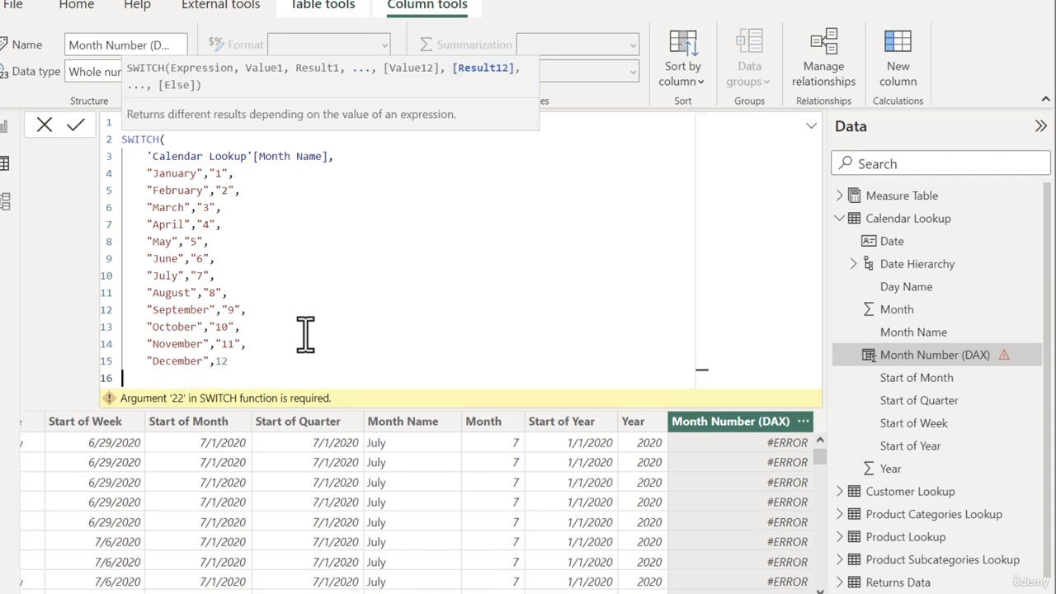
text(12)
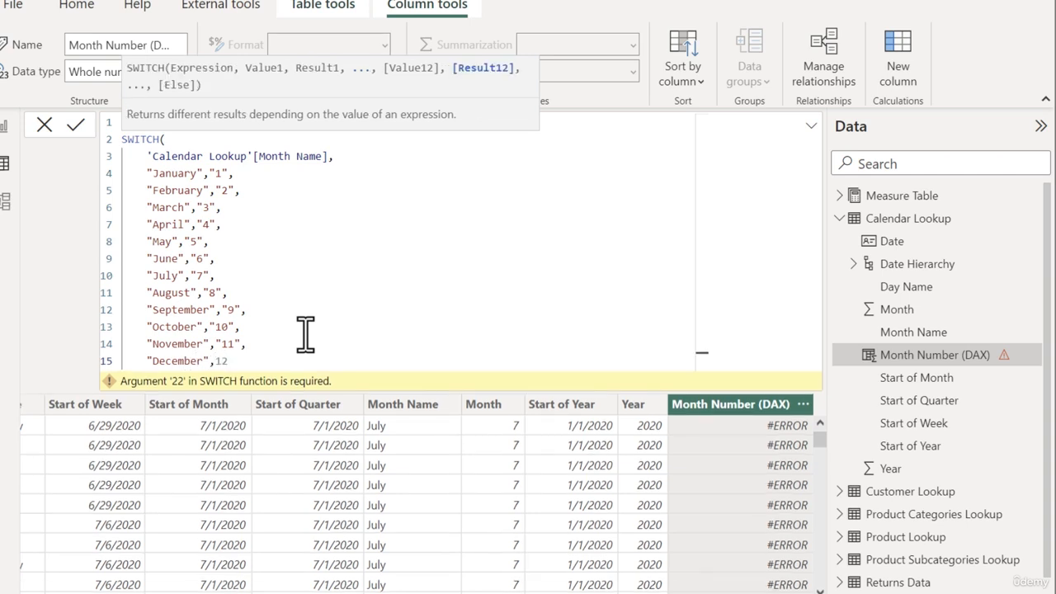
key(shift+Return)
key(BackSpace)
text())
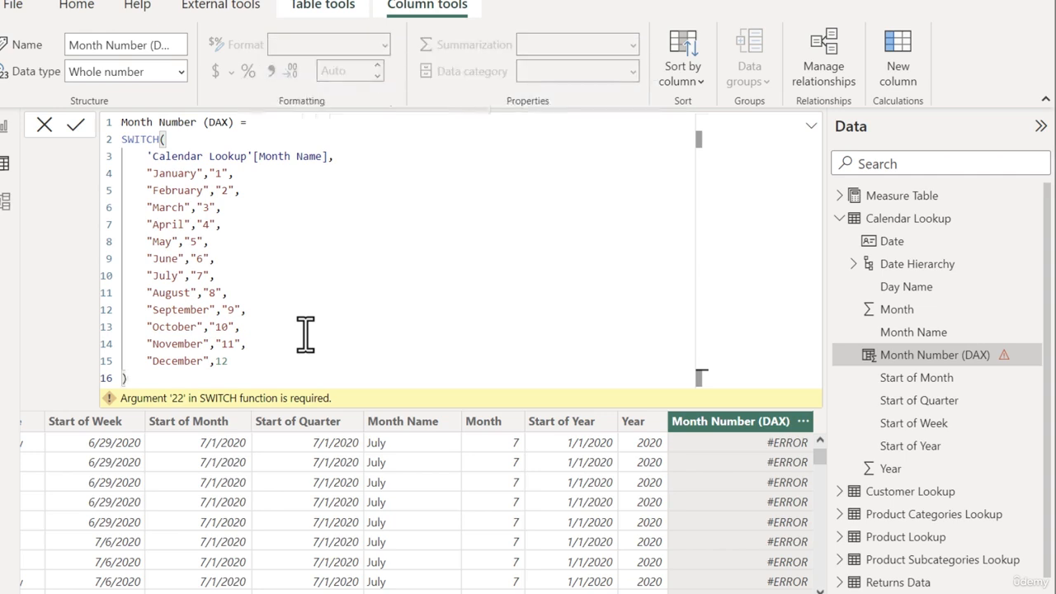
key(Return)
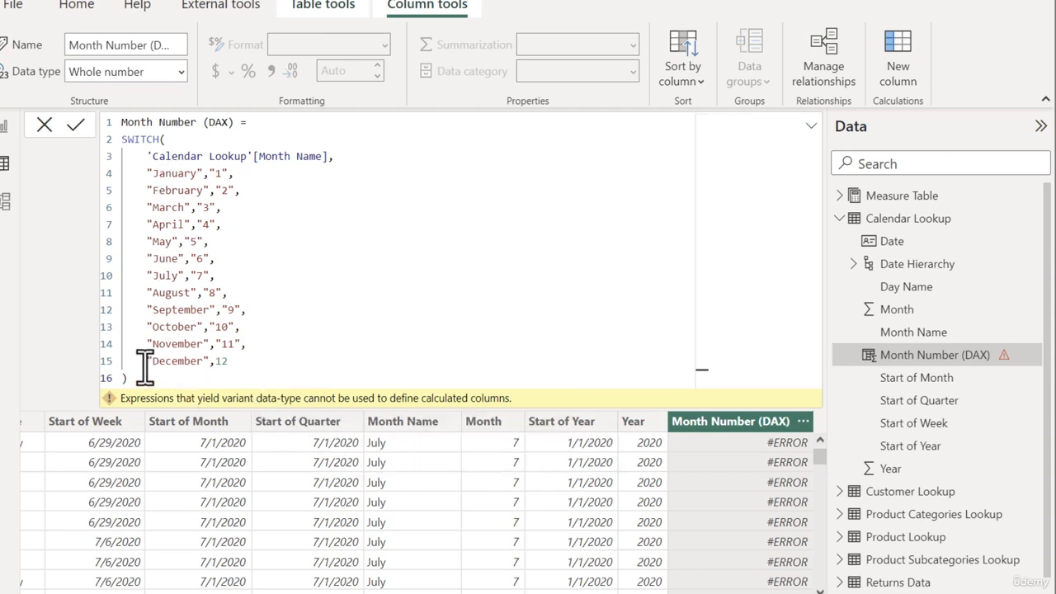
- Put December's result in quotation marks so it reads "12", and add a trailing comma
drag(146, 360, 239, 344)
click(235, 365)
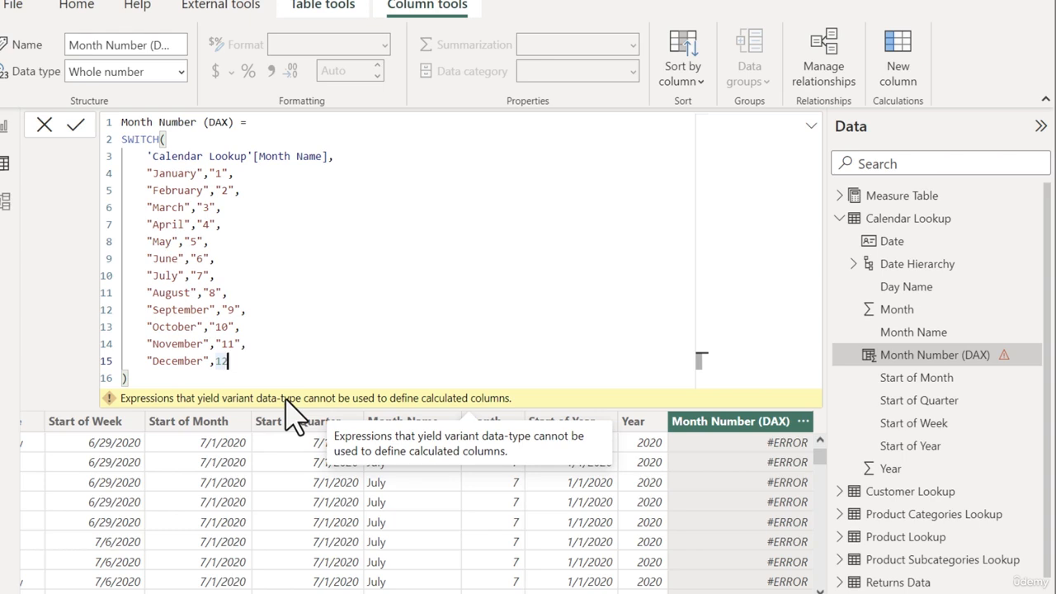
key(Left)
key(Left)
text(")
key(End)
text(",)
- Add "Other" as the SWITCH function's else result on a new line below December and commit the formula
key(Return)
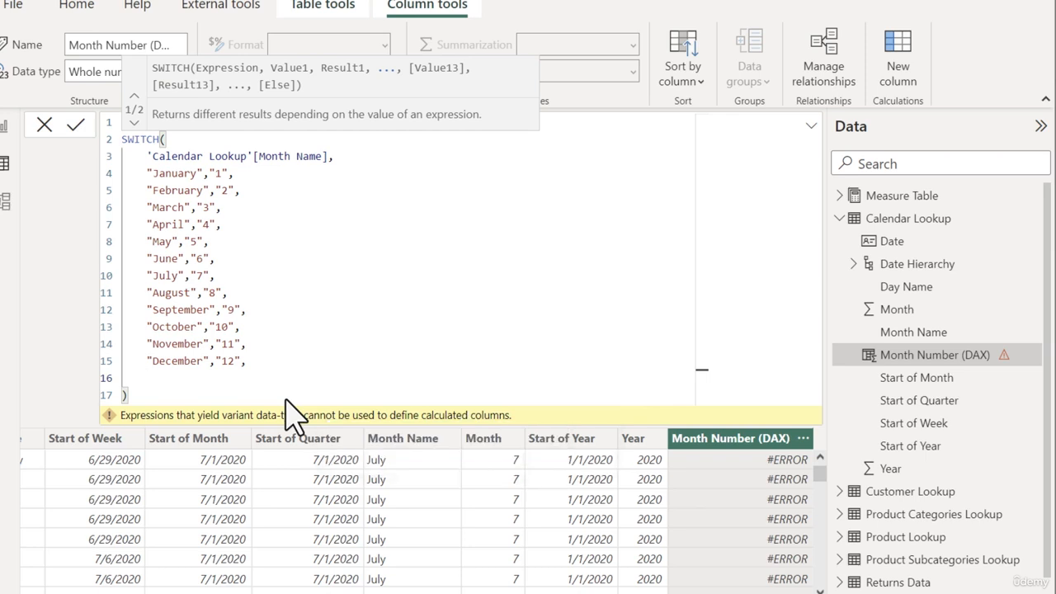
text("Other")
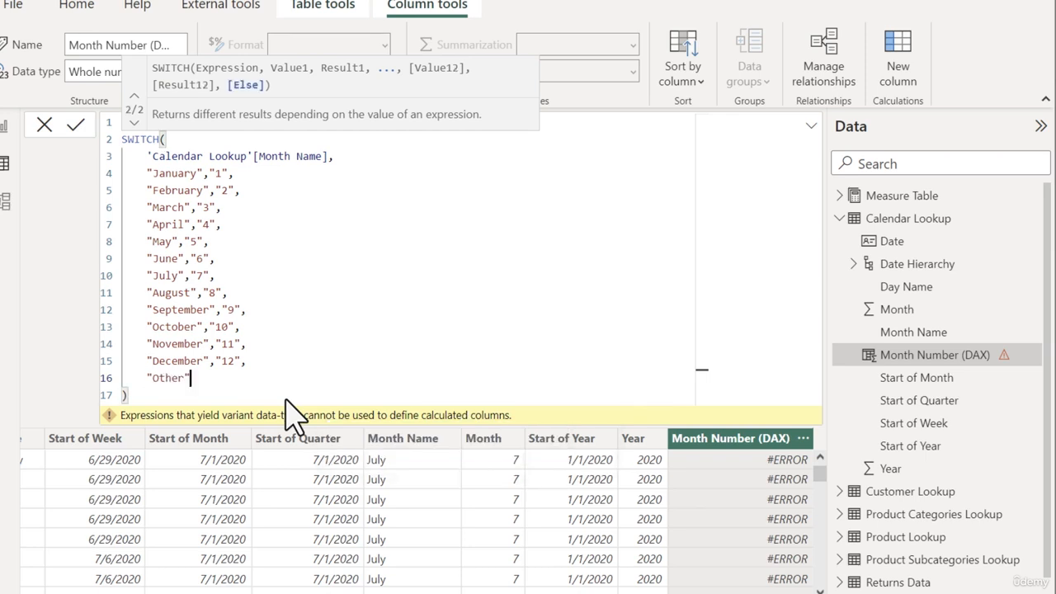
key(Return)
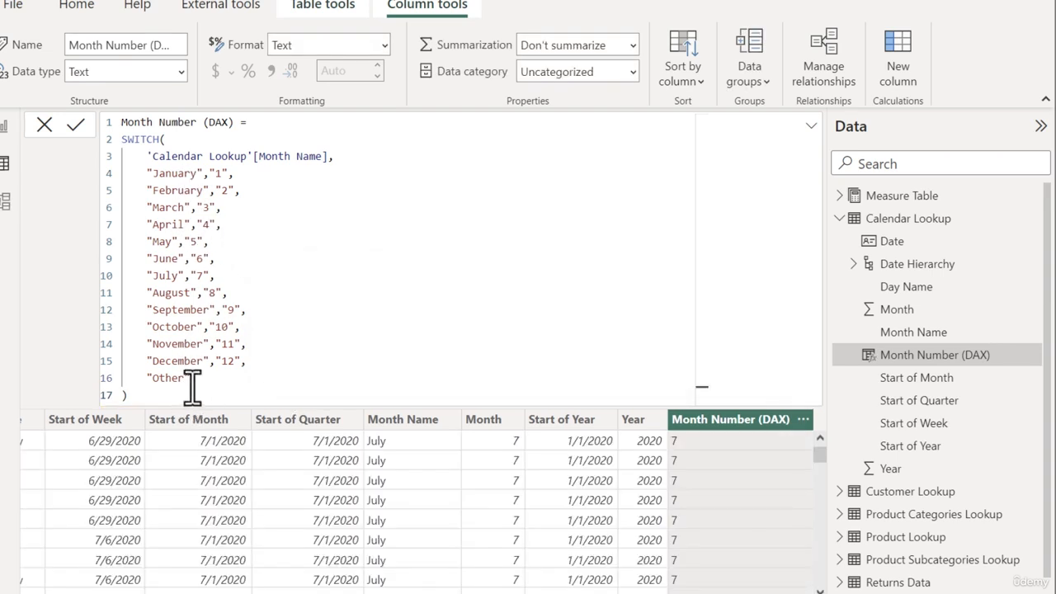
click(803, 376)
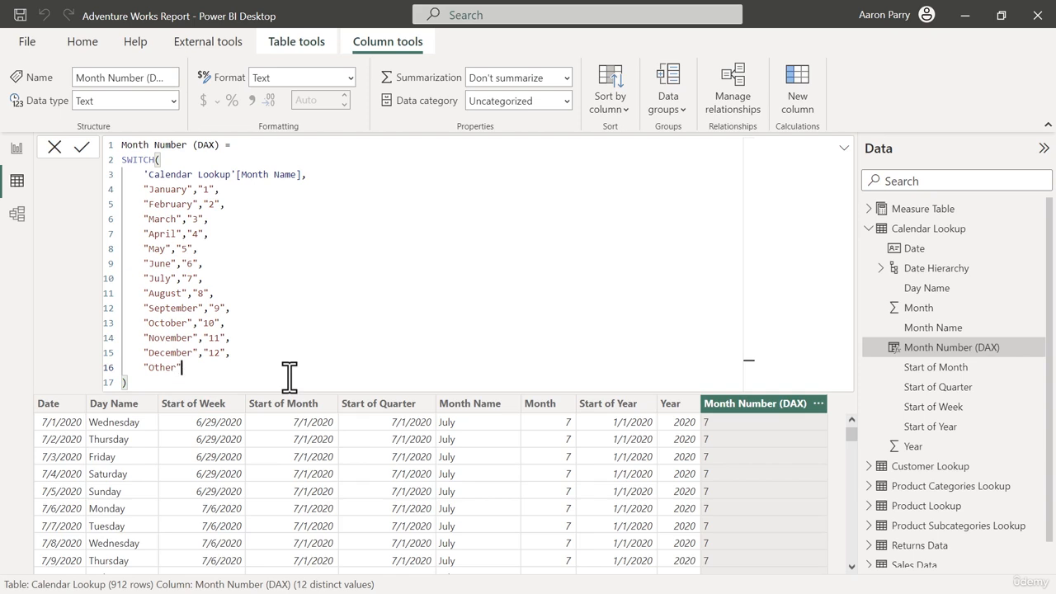
- Collapse the Calendar Lookup field list, expand Product Lookup and select its Discount Price column
click(868, 229)
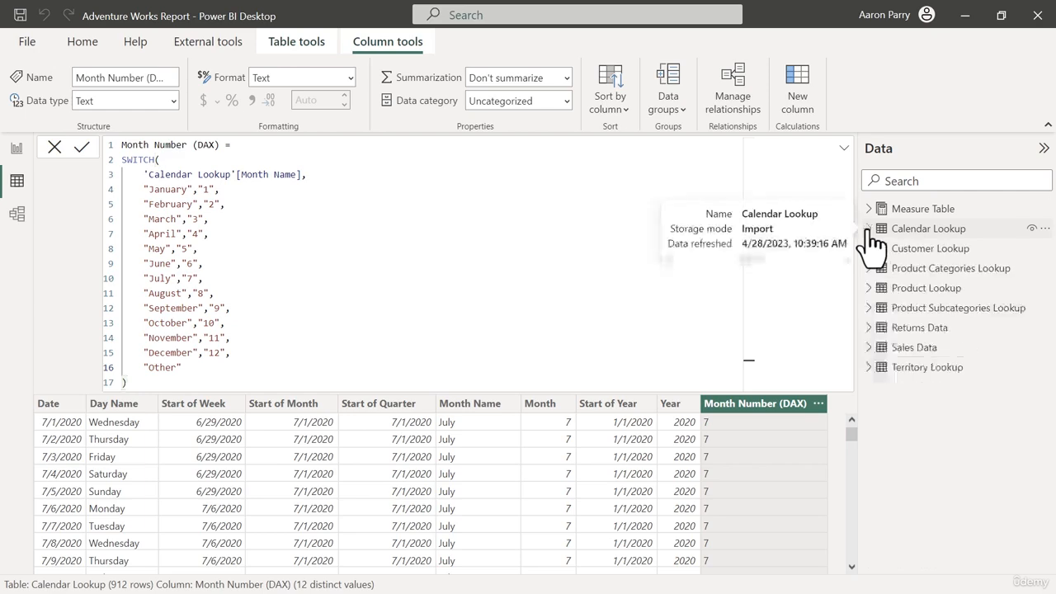
click(869, 288)
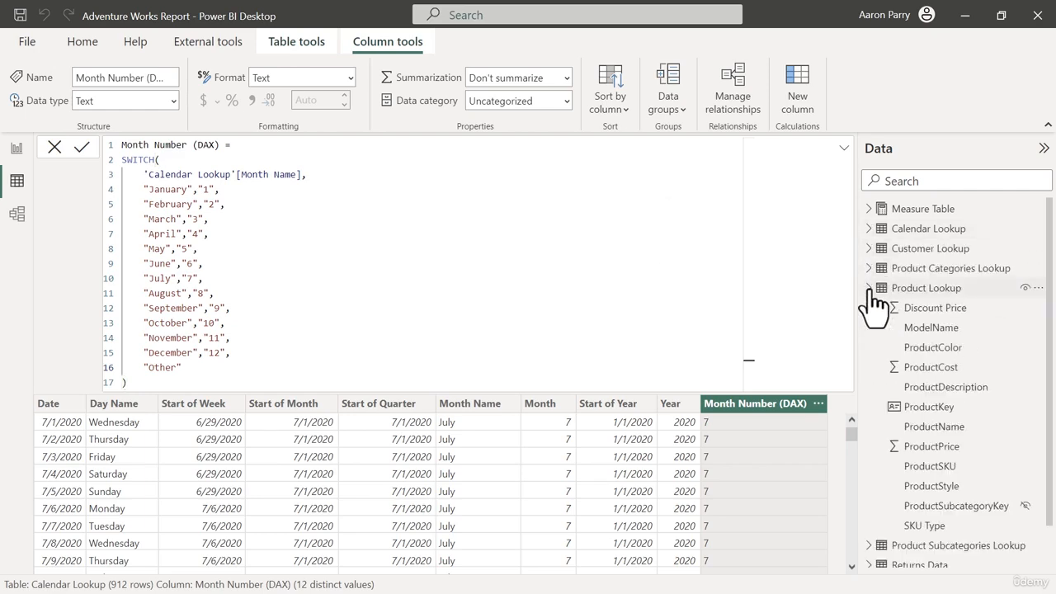
click(928, 307)
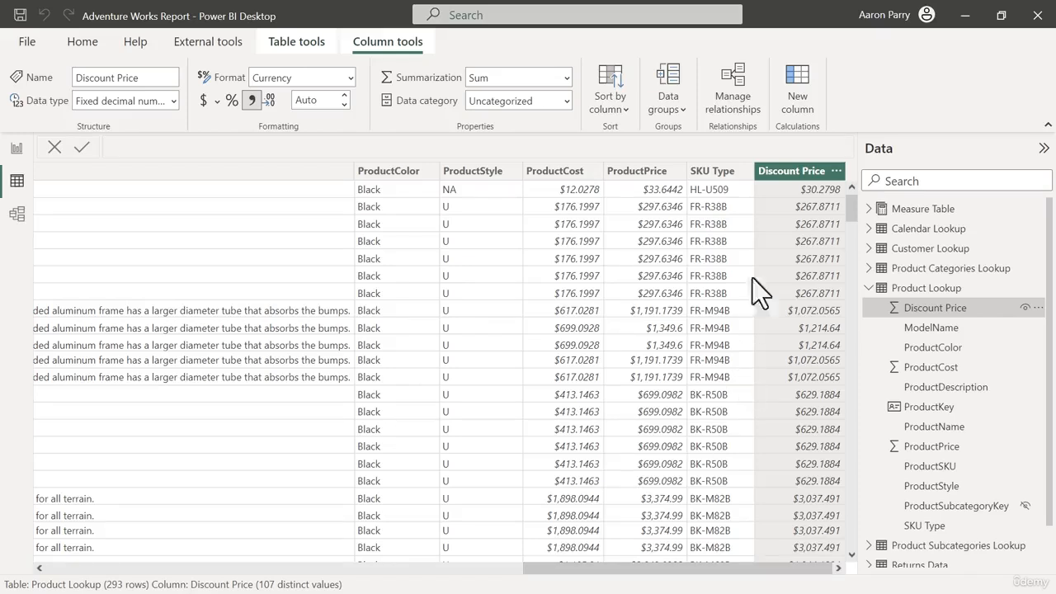
- Create a calculated column named Price Point in Product Lookup and open a SWITCH function on the formula's second line
click(798, 97)
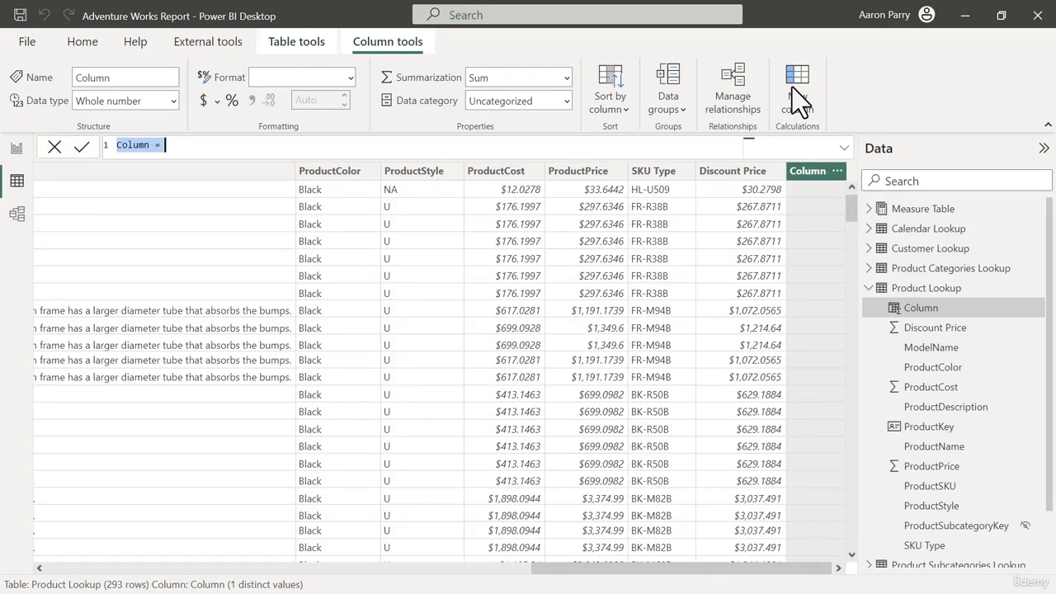
text(Price )
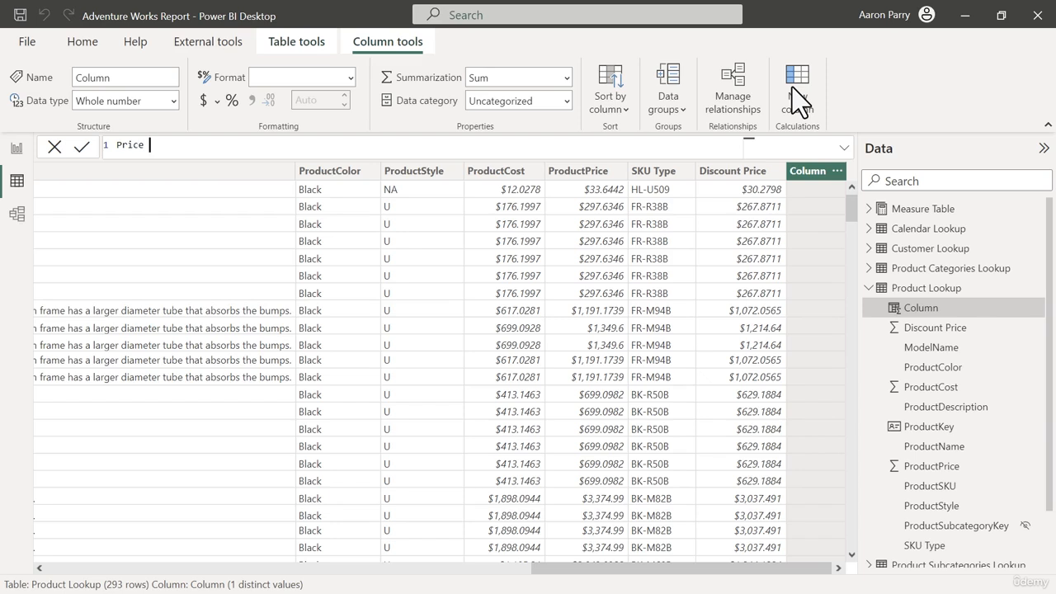
text(Pr)
key(BackSpace)
text(oint =)
key(shift+Return)
text(S)
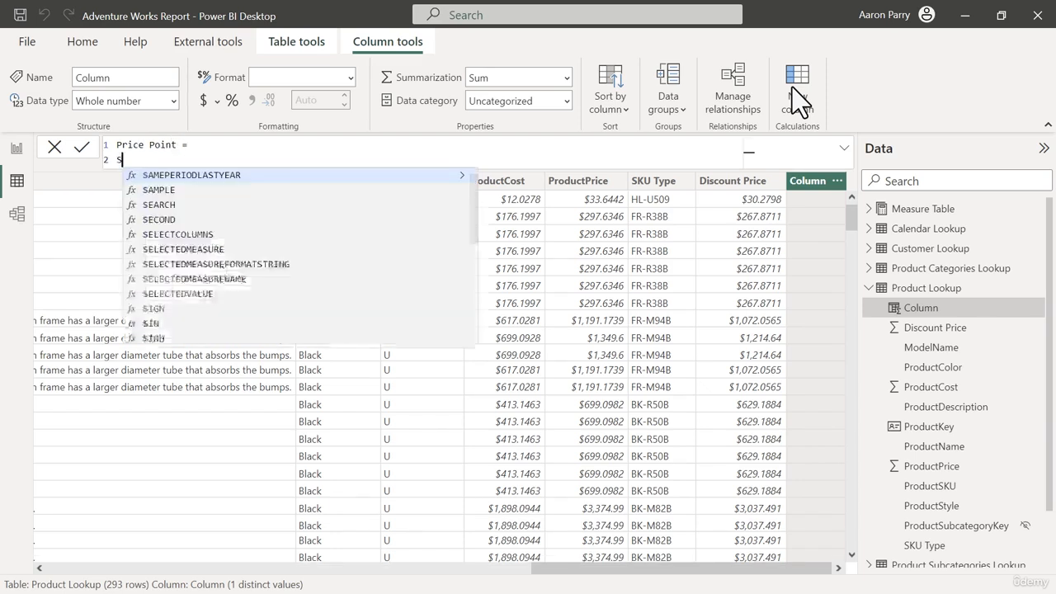
text(WITCH()
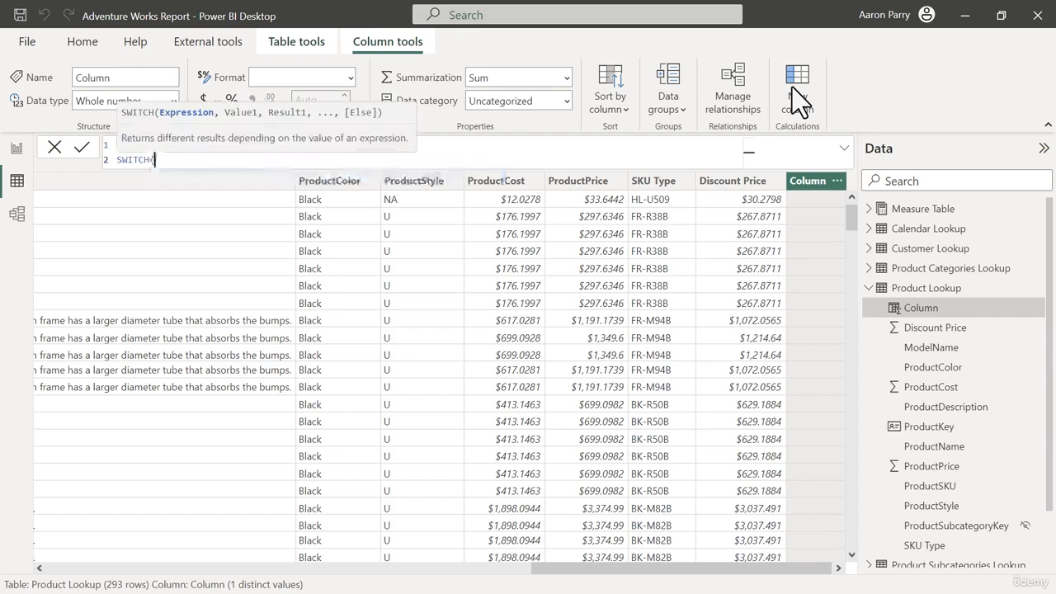
key(shift+Return)
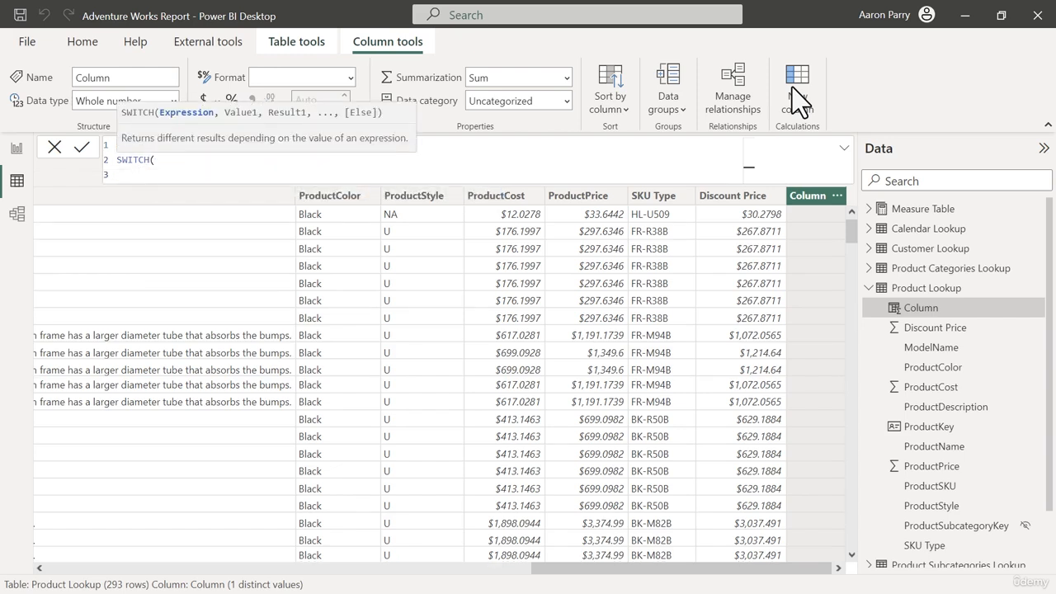
- Enter 'Product Lookup'[ProductPrice] as the SWITCH expression on its own indented line, followed by a comma
key(Tab)
text(prod)
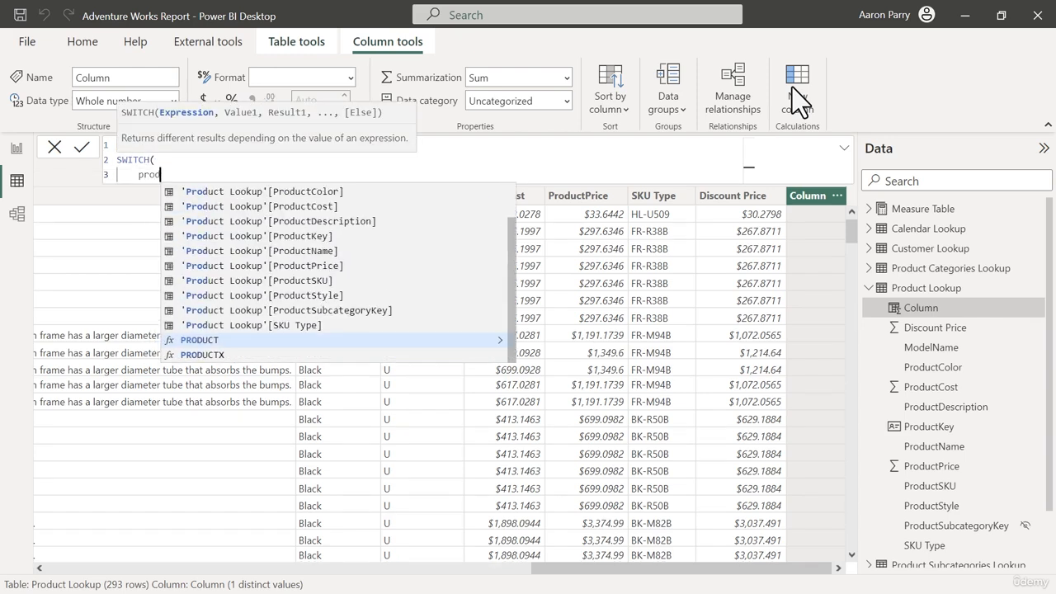
key(Up)
key(Up)
key(Up)
key(Up)
key(Tab)
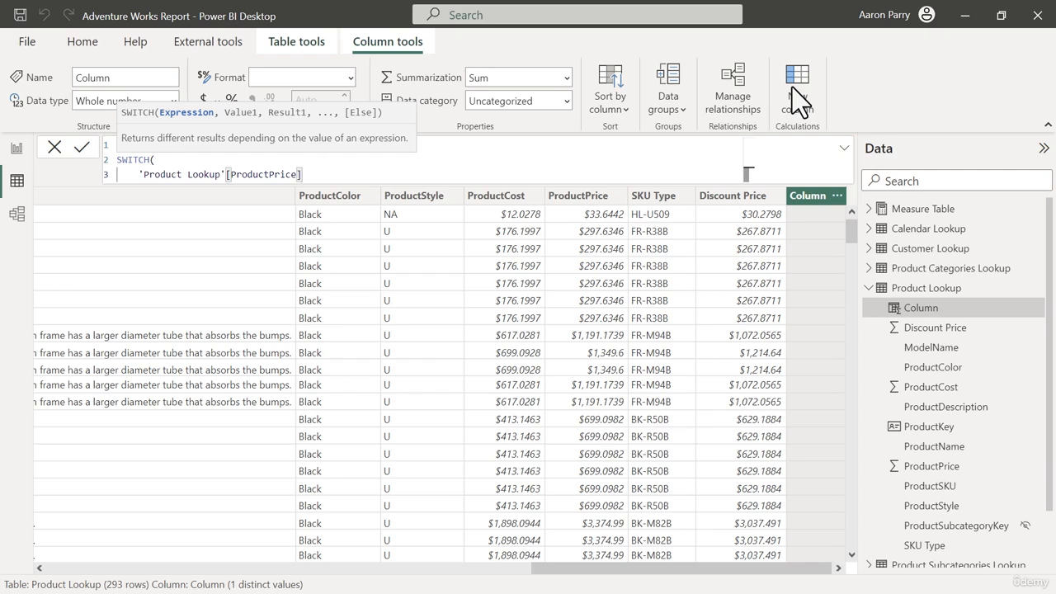
text(,)
key(shift+Return)
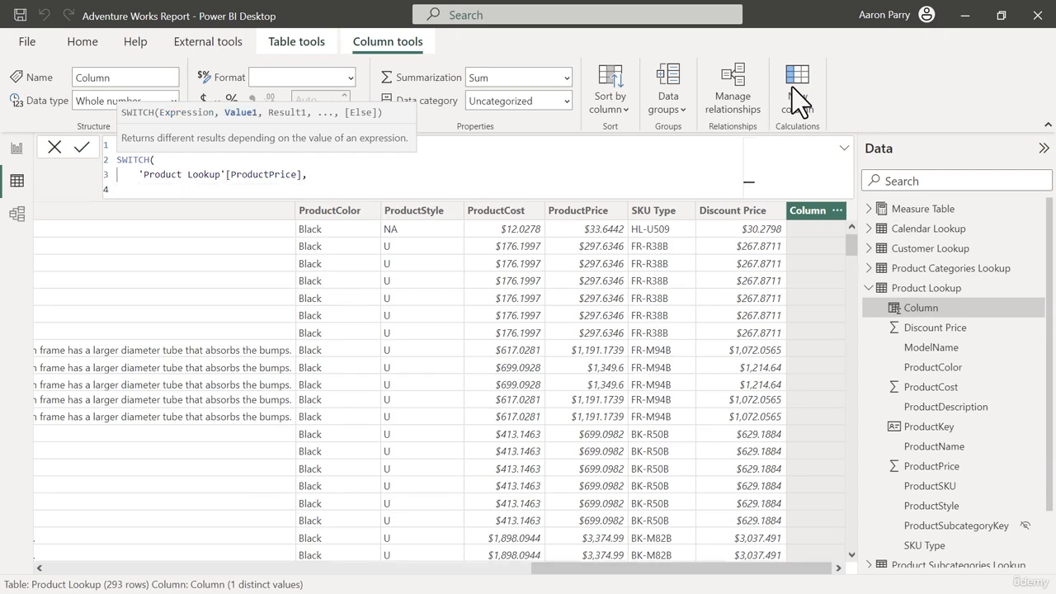
- Add the value > 500 with the result "High" and, on the next line, > 100 with the result "Mid-Range"
text(>)
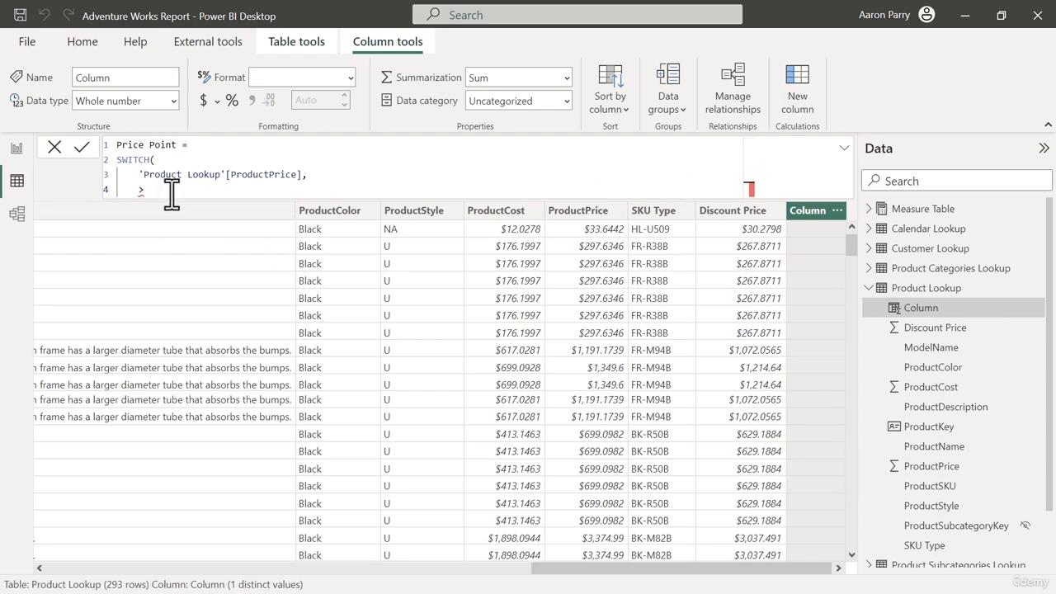
text(500, "High)
key(BackSpace)
key(BackSpace)
key(BackSpace)
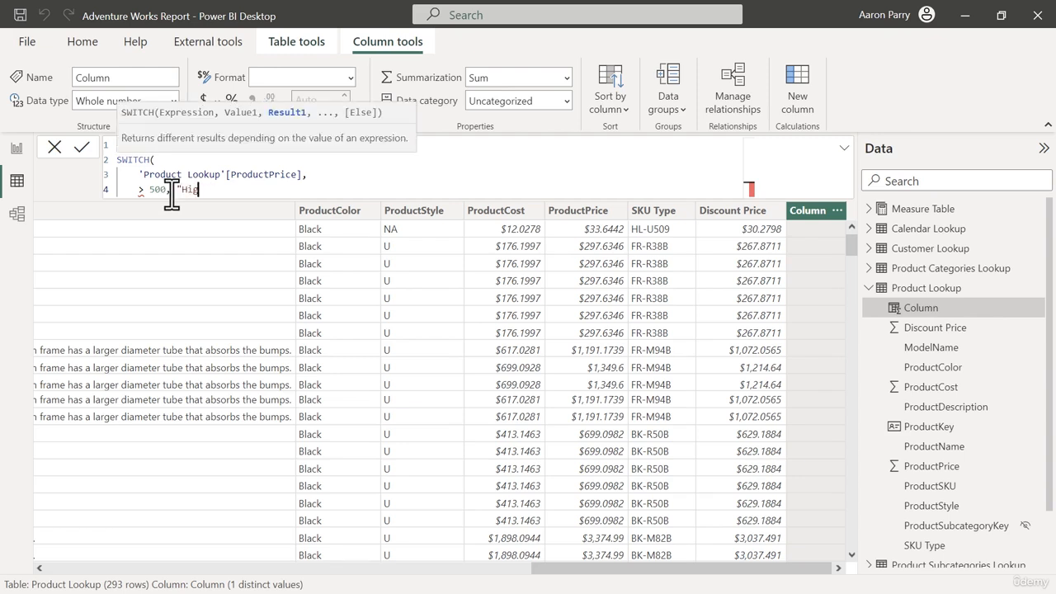
text(,)
key(shift+Return)
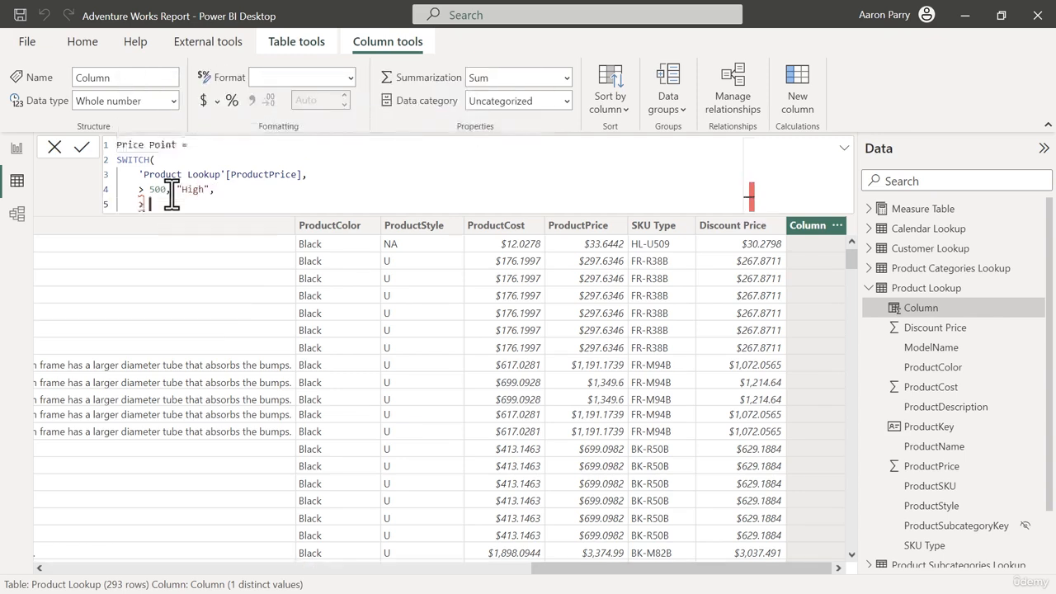
text(> 100,)
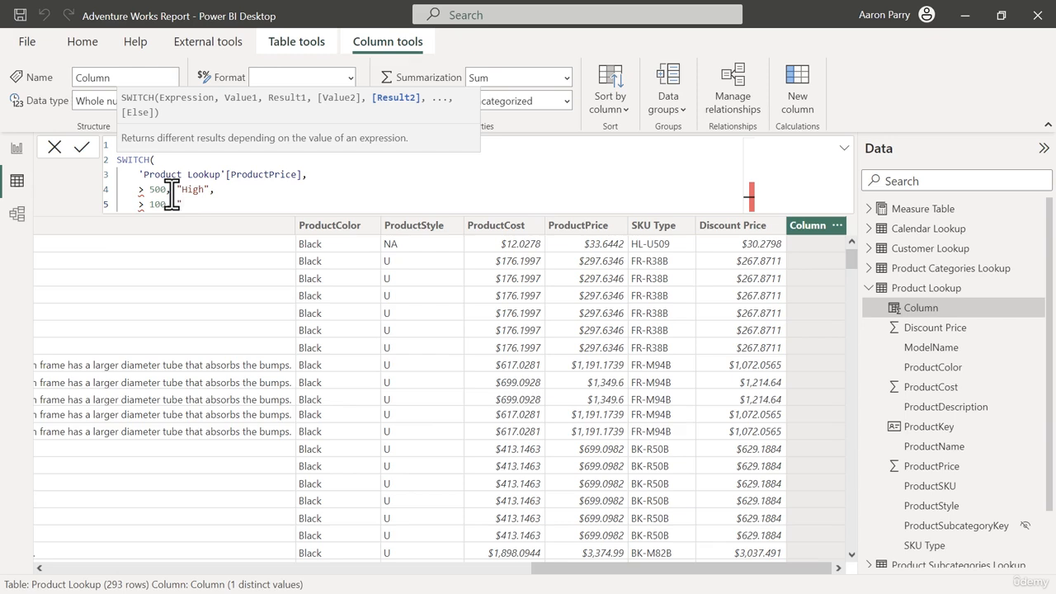
text( "Mid-Range",)
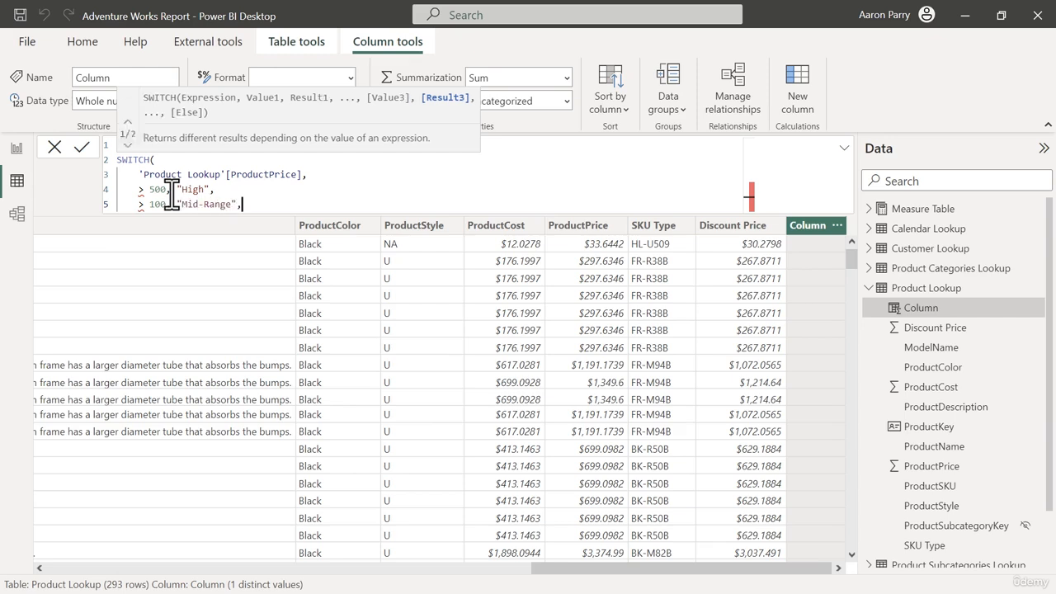
- Add "Low" as the SWITCH function's else result and close the function on its own line
key(shift+Return)
text("L)
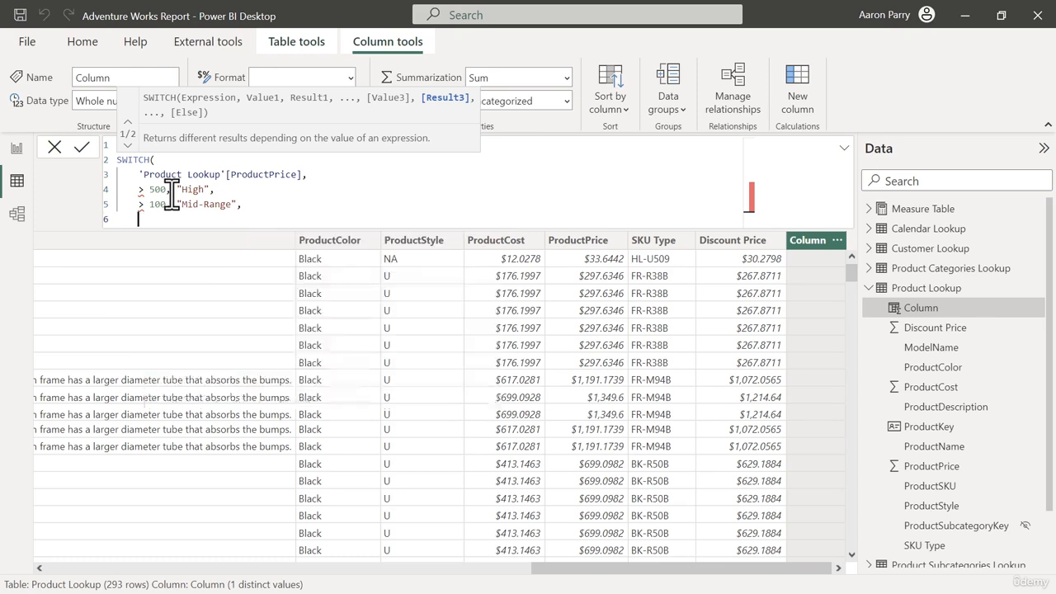
text(ow")
key(shift+Return)
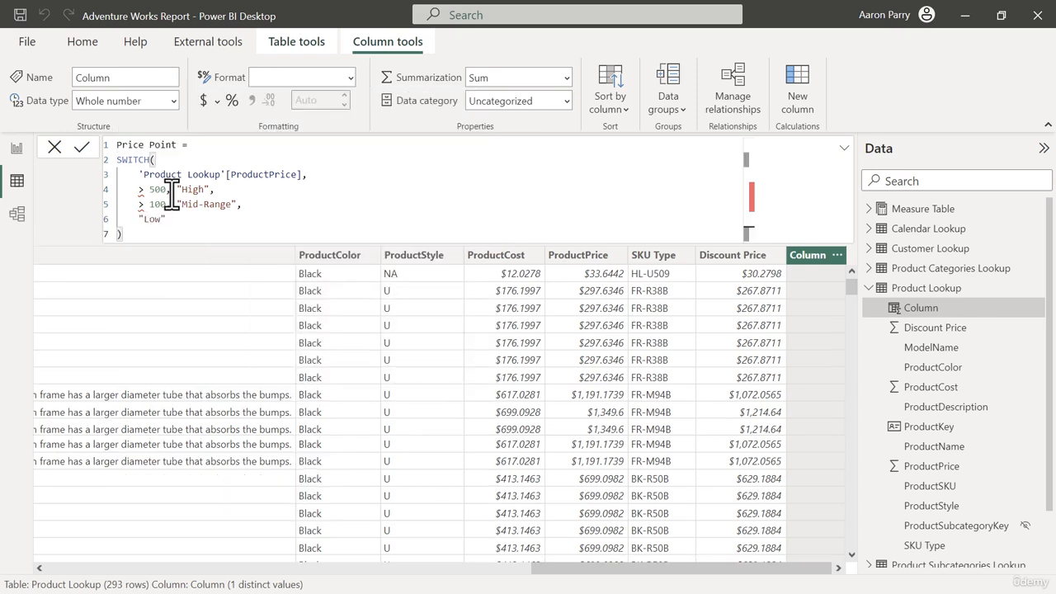
text())
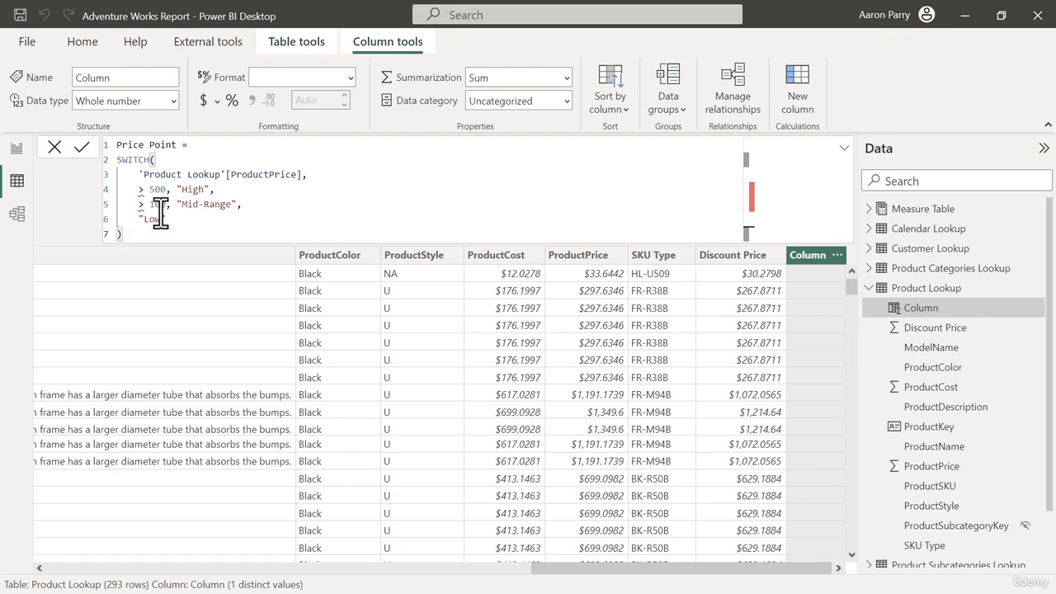
- Insert TRUE(), on a new line directly below SWITCH( as the function's expression
mouse_move(143, 196)
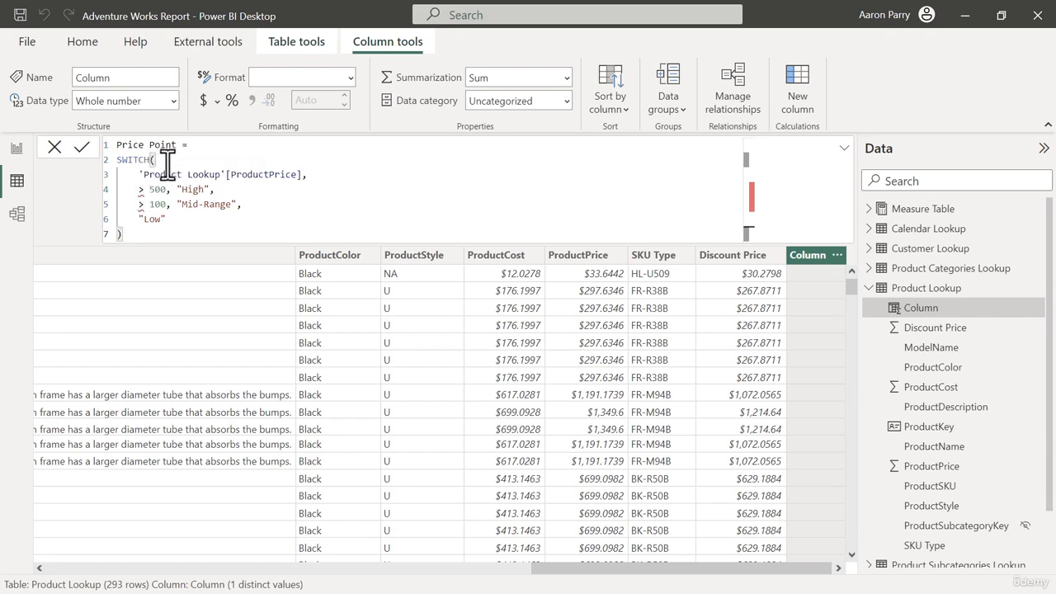
key(Return)
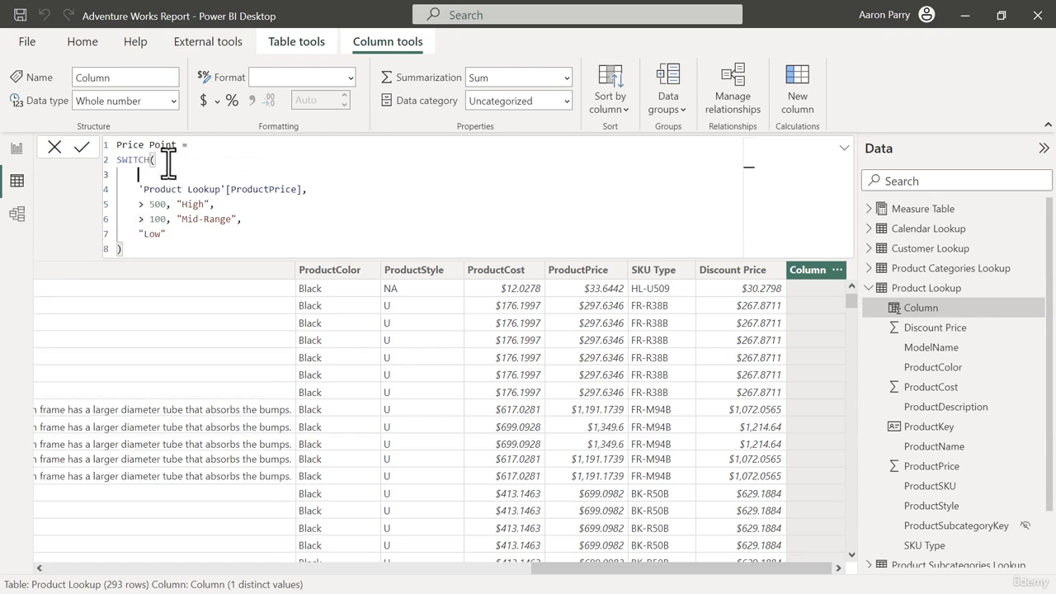
text(TRUE)
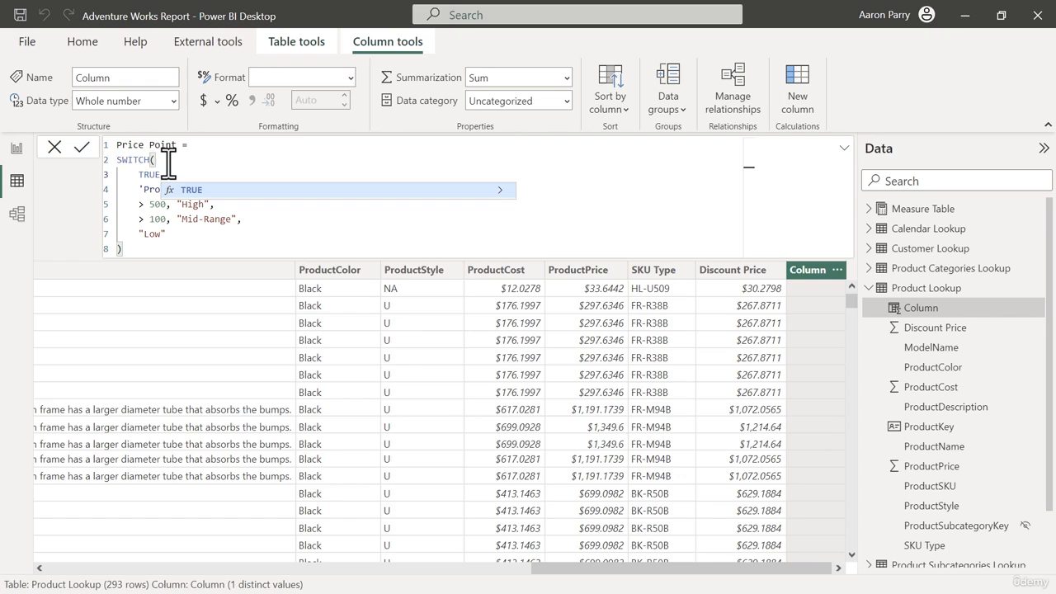
text((),)
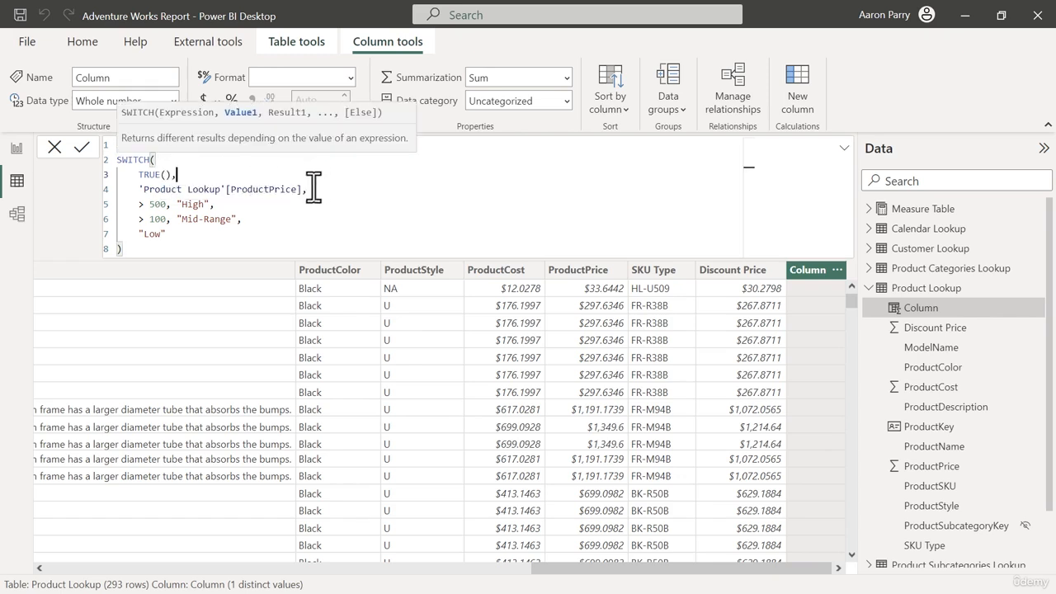
- Remove the comma after ProductPrice and join the lines into 'Product Lookup'[ProductPrice] > 500, "High"
click(301, 190)
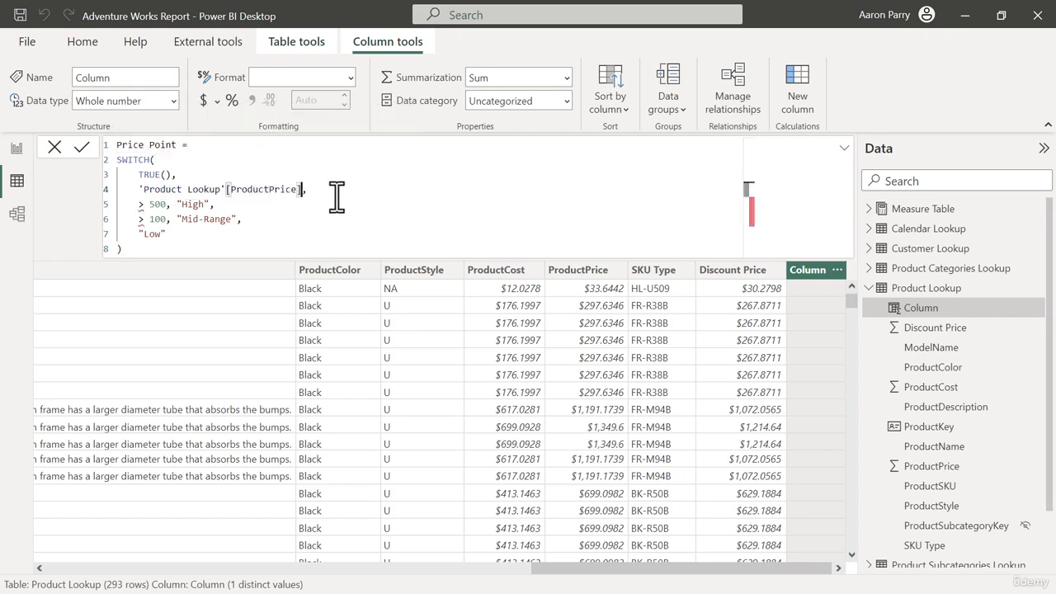
key(BackSpace)
key(Delete)
key(Delete)
key(Delete)
key(Delete)
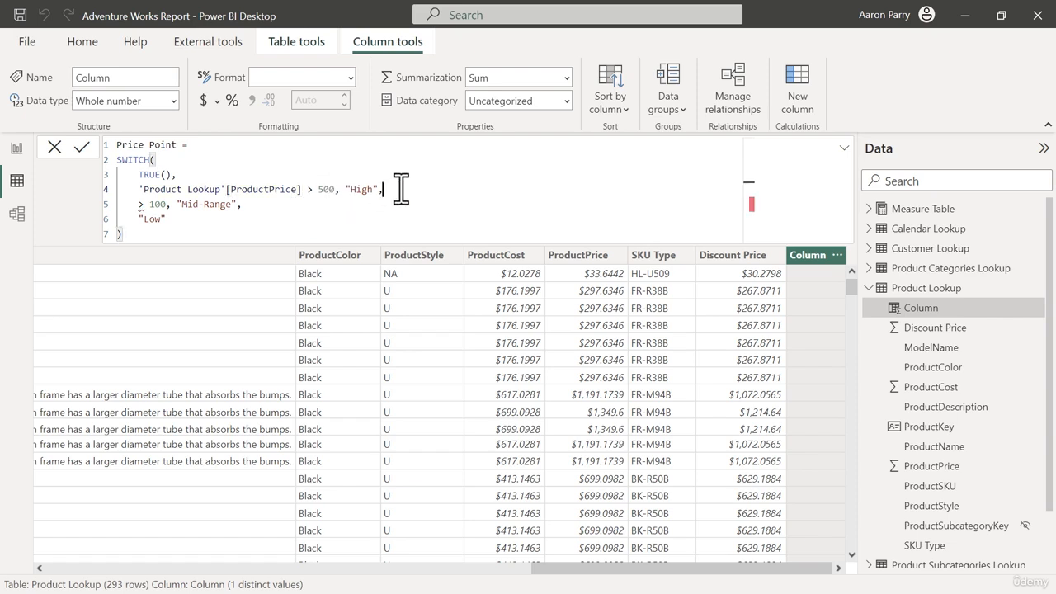
- Complete the second condition as 'Product Lookup'[ProductPrice] > 100, "Mid-Range" and commit the Price Point formula
key(Return)
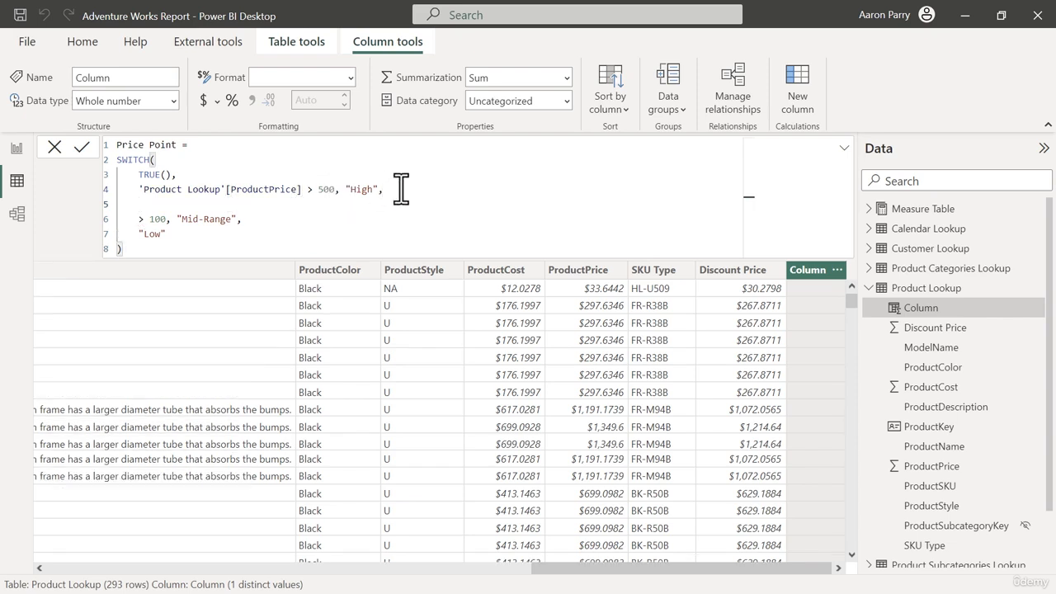
text(ProductPrice)
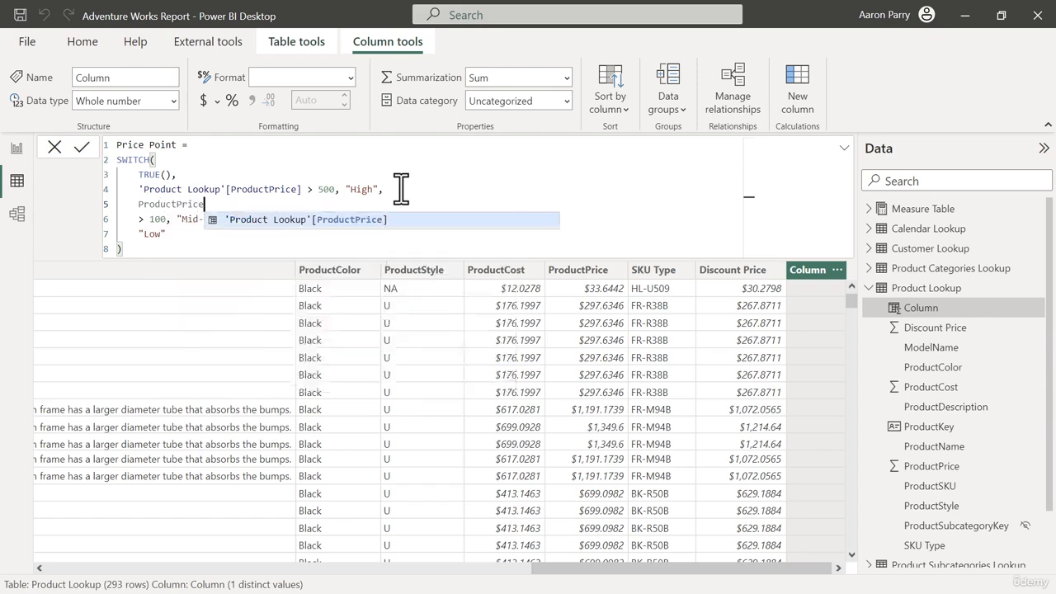
key(Tab)
key(Delete)
key(Delete)
key(Delete)
key(Delete)
key(Delete)
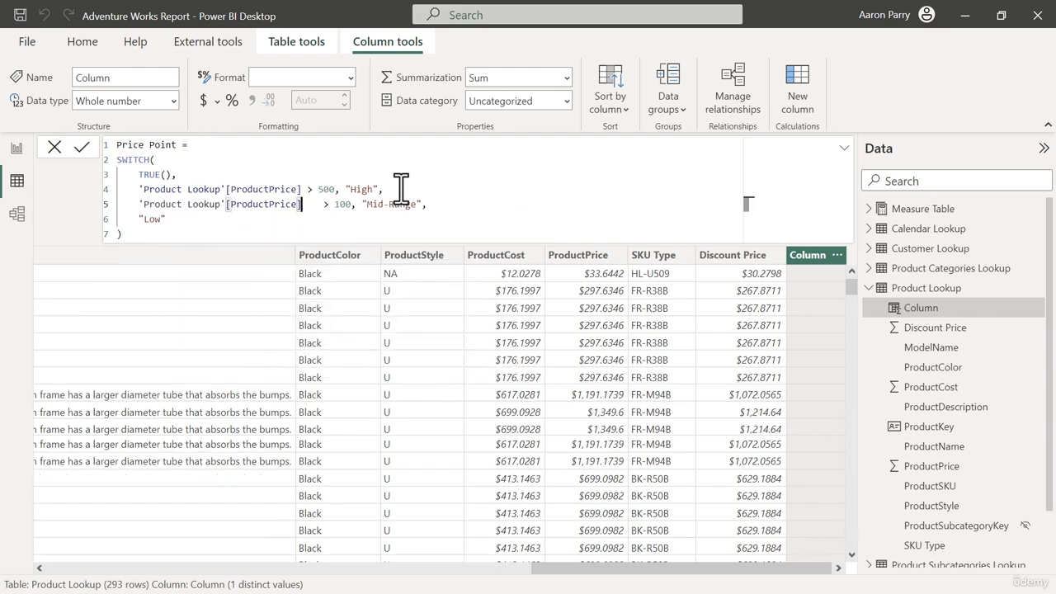
key(Return)
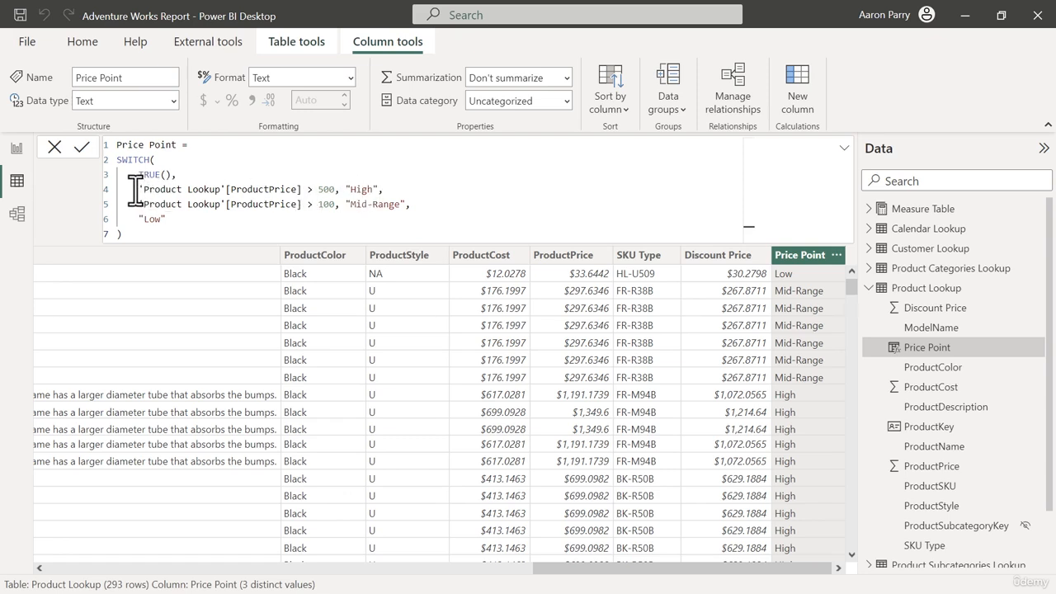
- Review the > 500 and > 100 conditions and the "Low" else result in the Price Point formula
drag(133, 192, 335, 194)
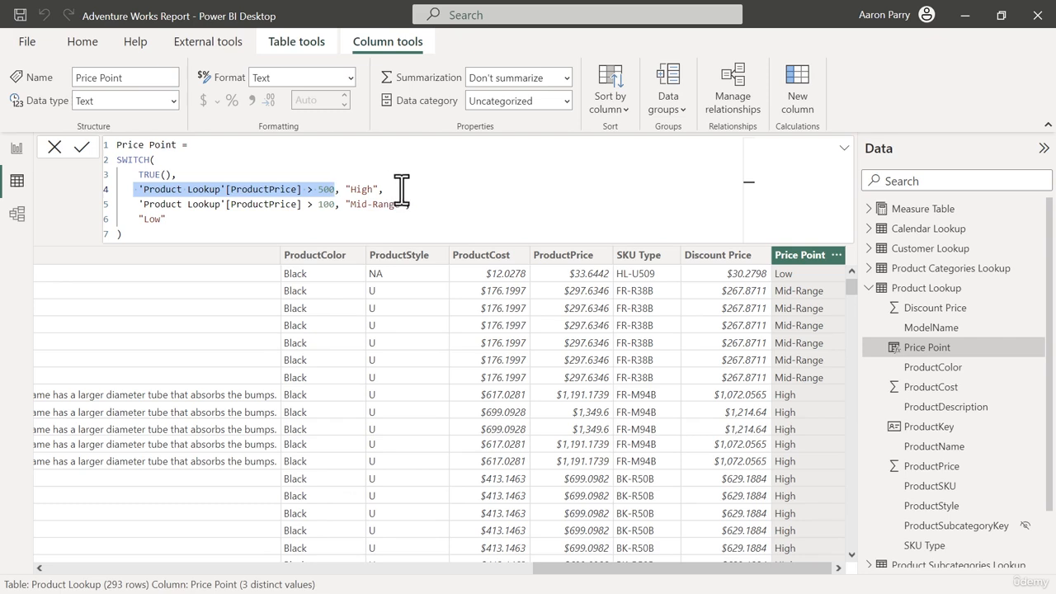
click(190, 207)
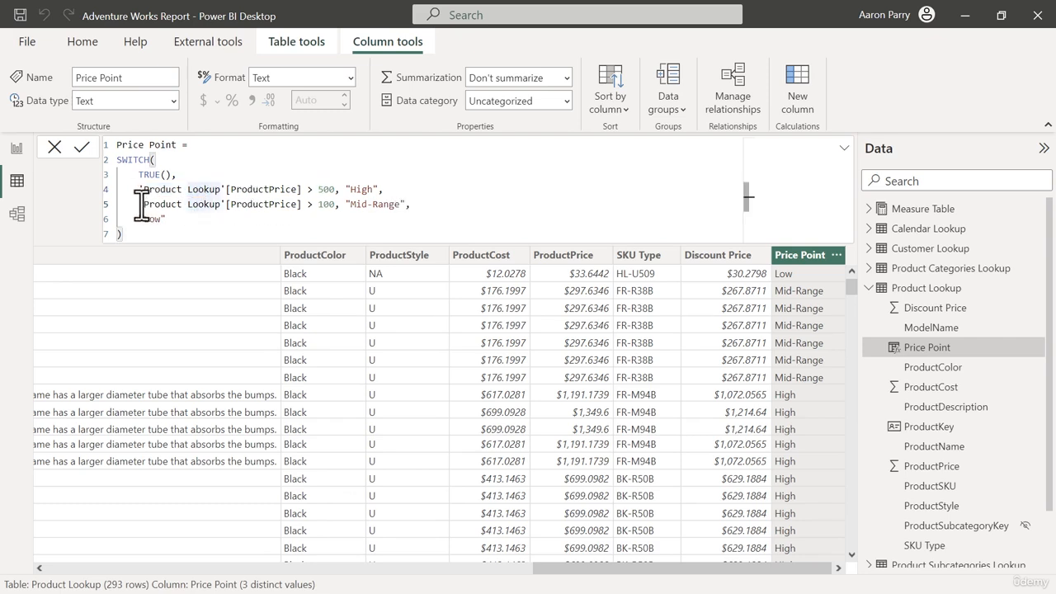
drag(139, 204, 332, 208)
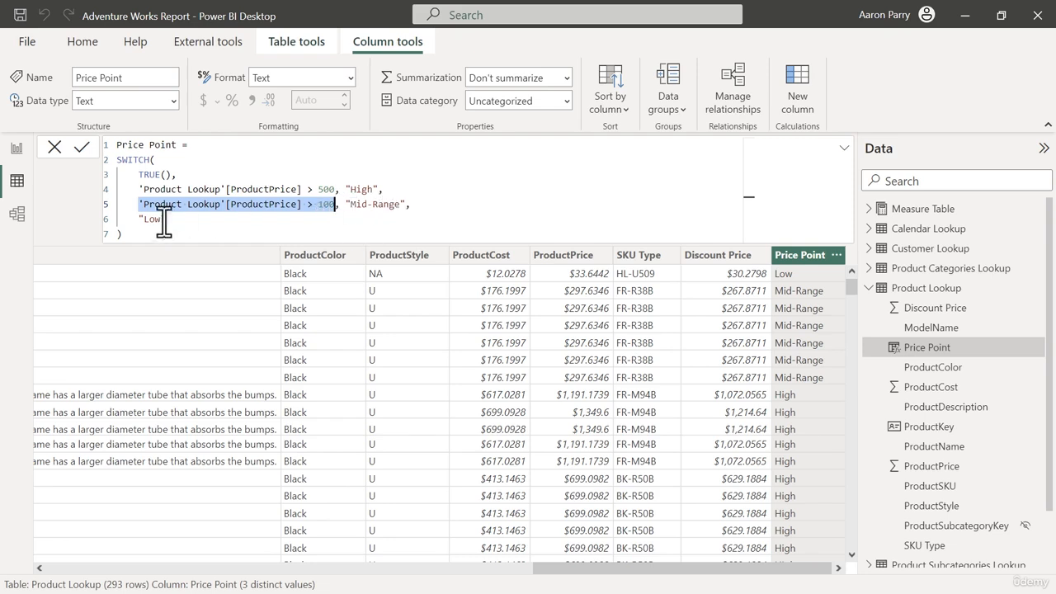
click(137, 224)
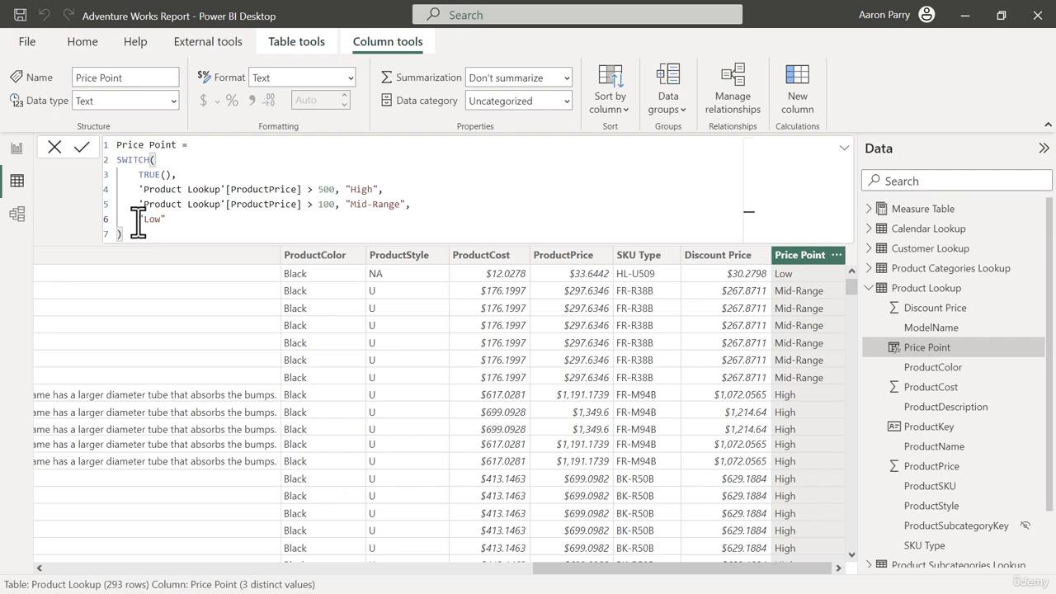